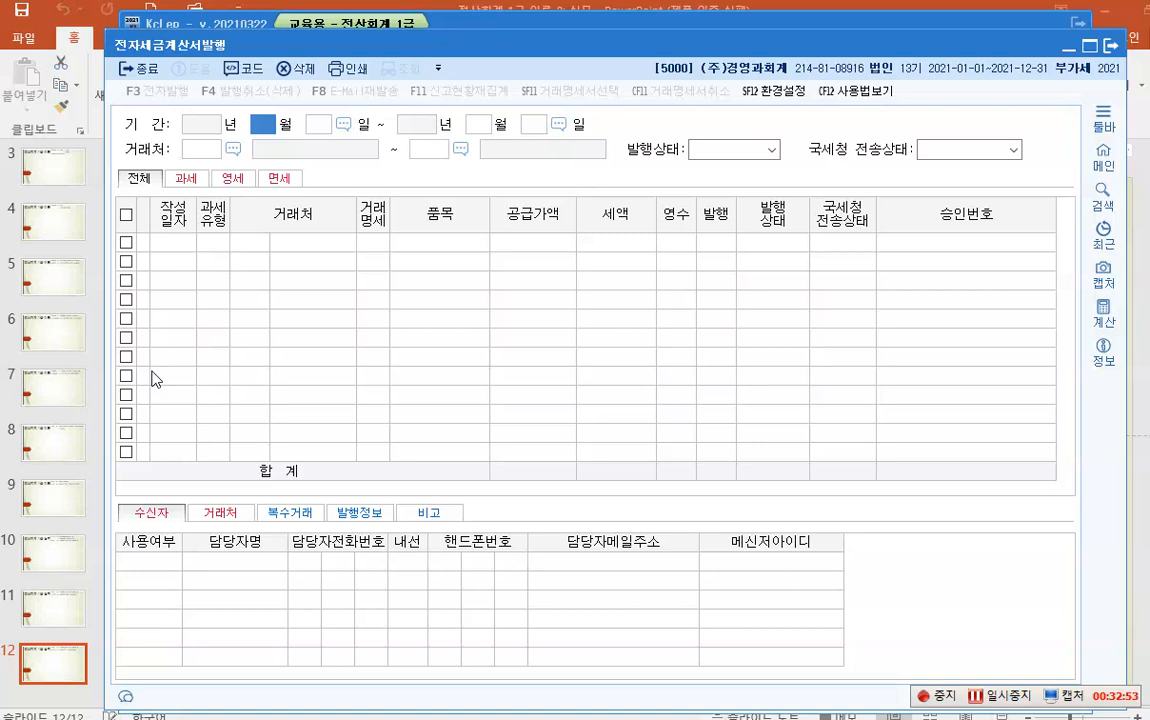
- Load the tax invoices dated 2021-07-01 to 2021-07-31 for all trading partners
type("1")
key("Return")
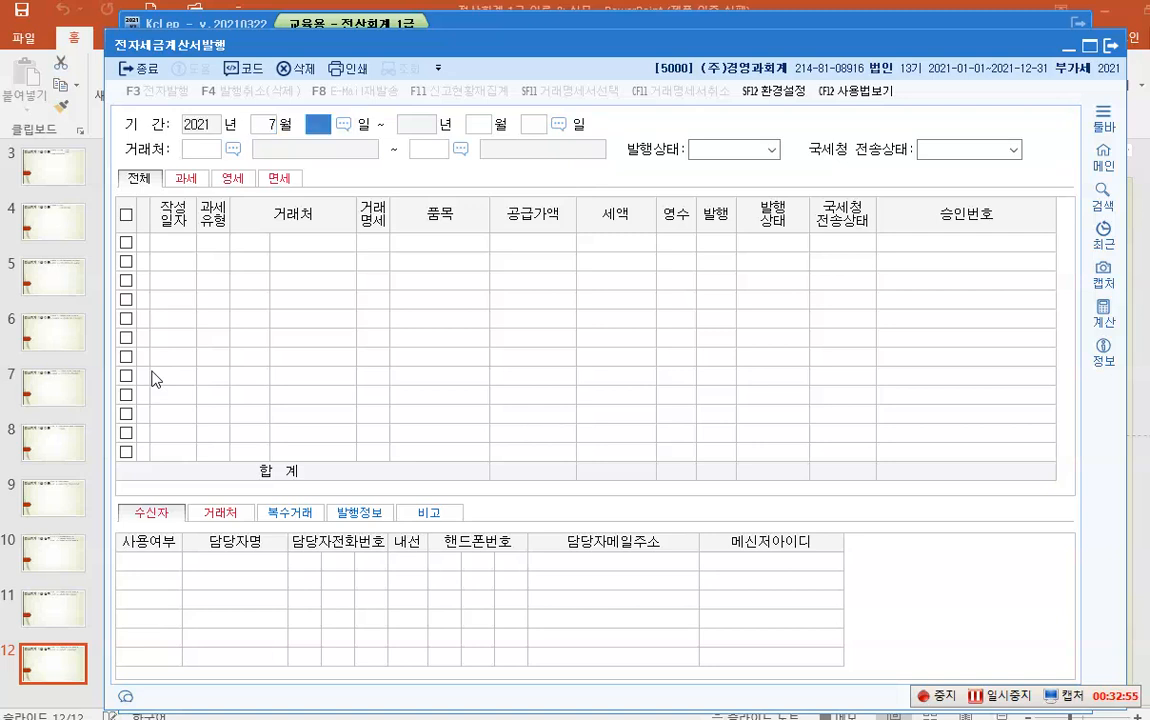
type("1")
key("Return")
type("7")
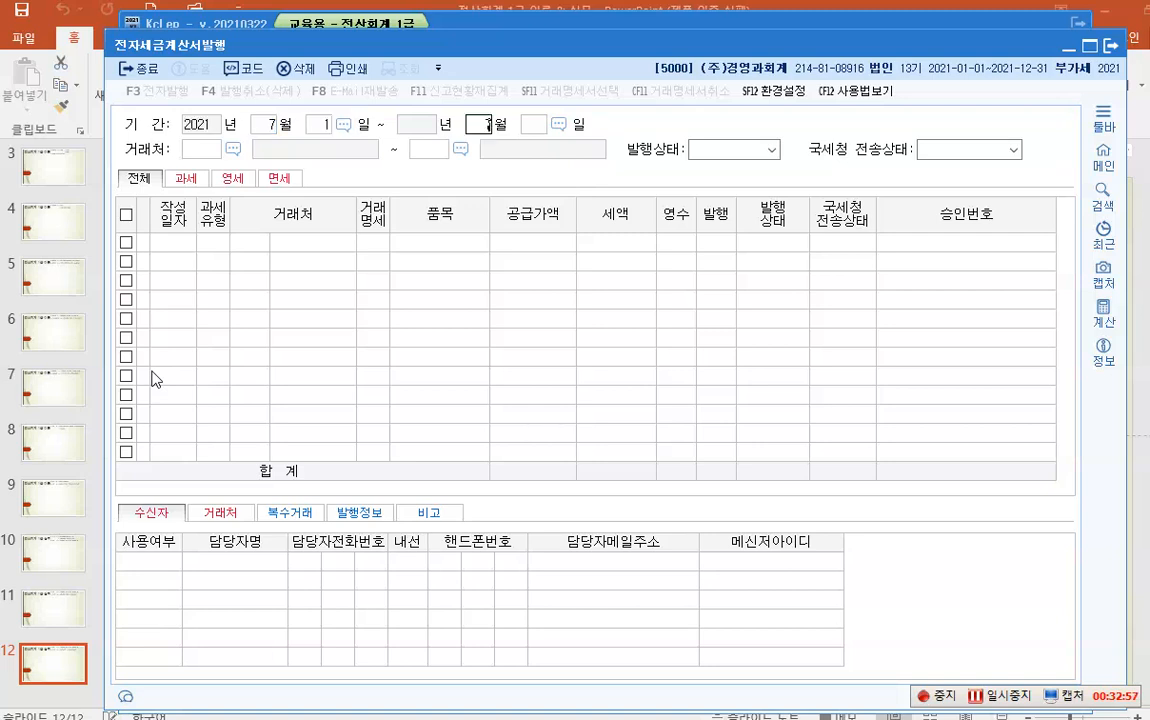
key("Return")
type("31")
key("Return")
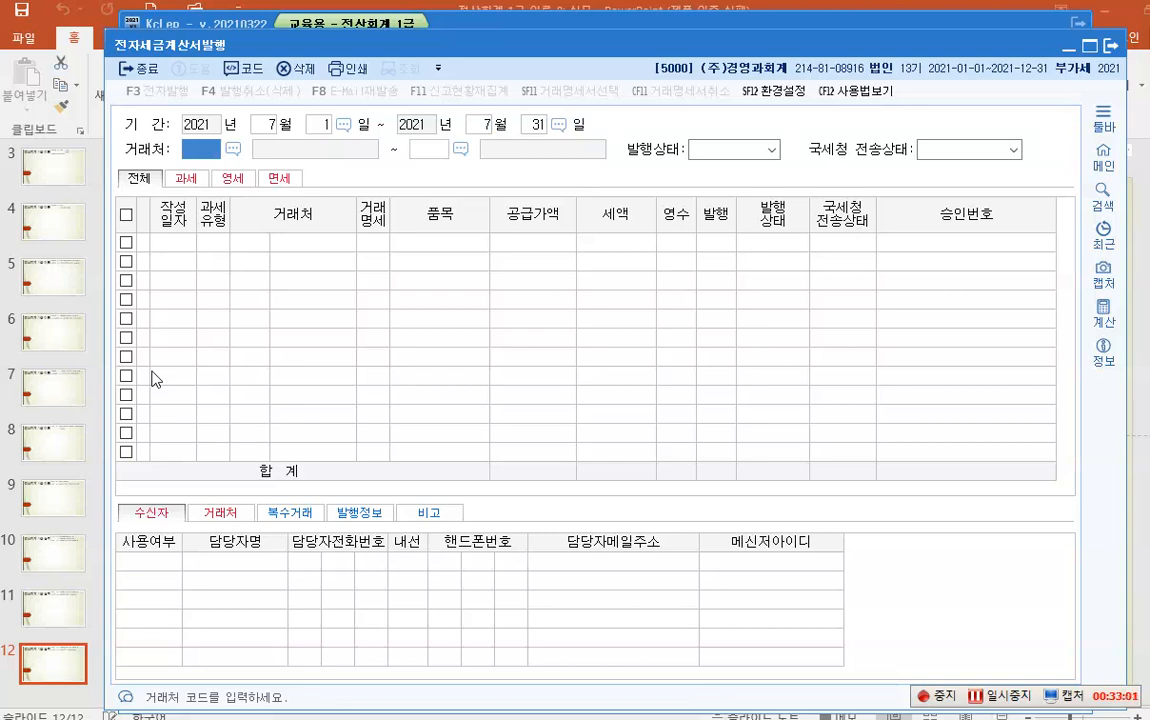
key("Return")
key("Return")
key("Return")
key("Return")
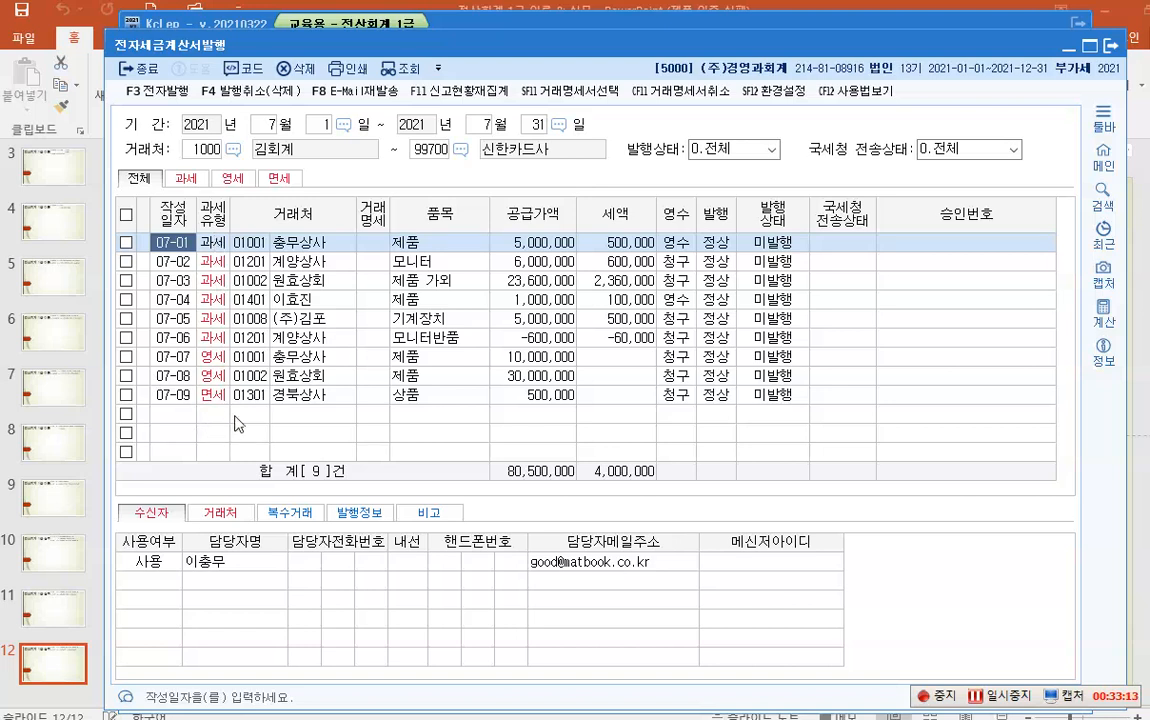
left_click(151, 516)
left_click(300, 242)
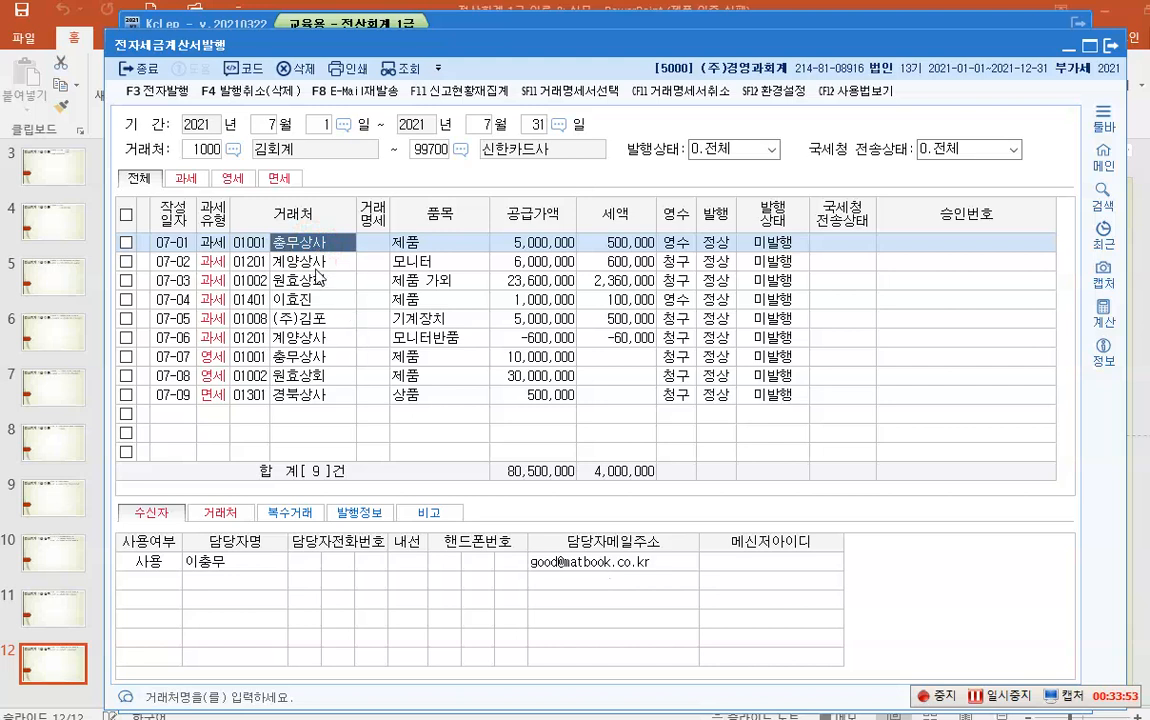
key("Down")
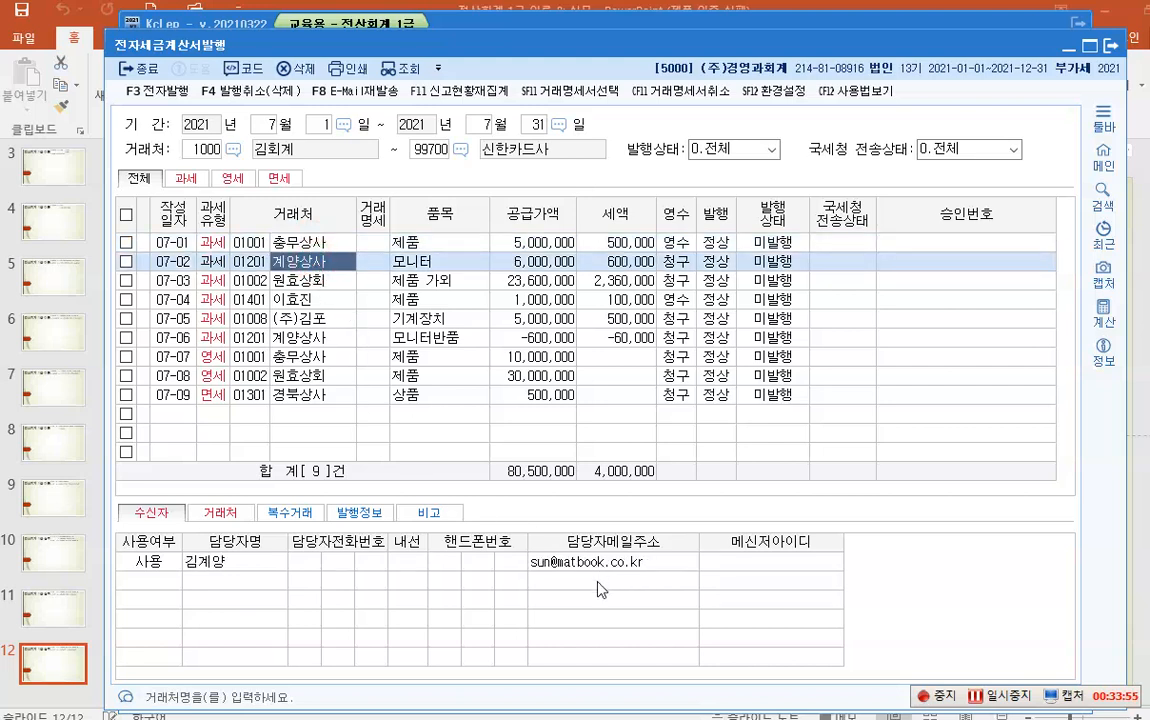
key("Down")
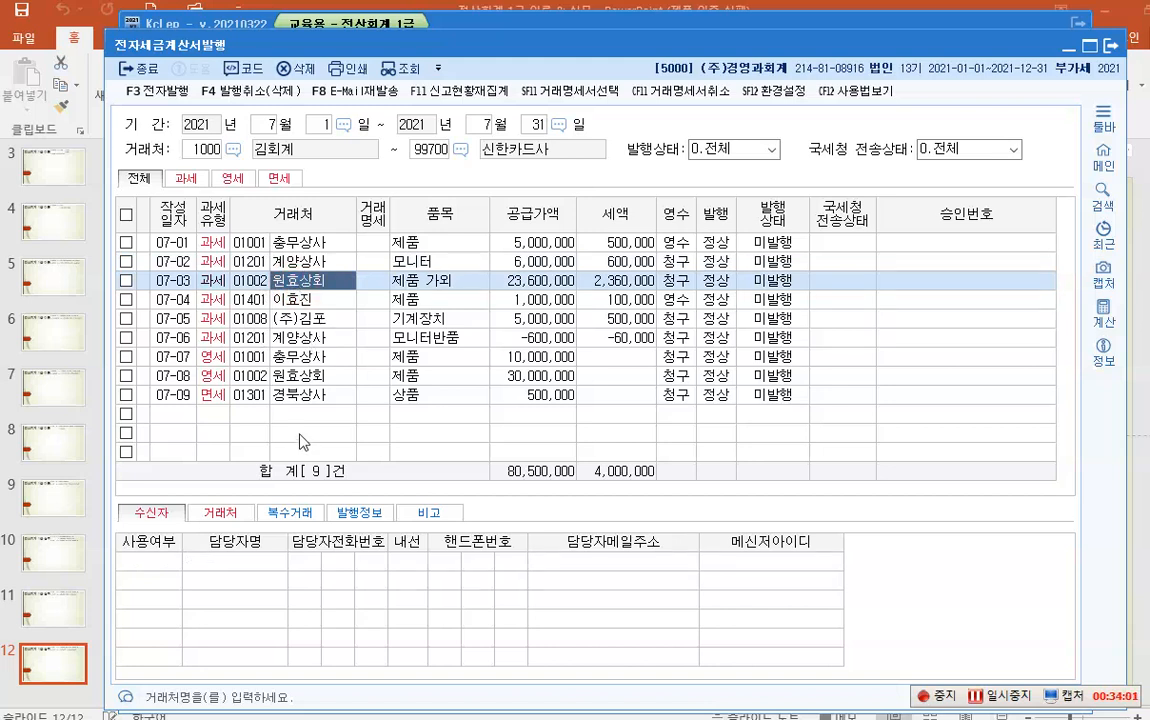
- Add an in-use (1.사용) recipient to the 07-03 원효상회 invoice with the contact's name and e-mail
left_click(305, 376)
left_click(290, 281)
left_click(163, 566)
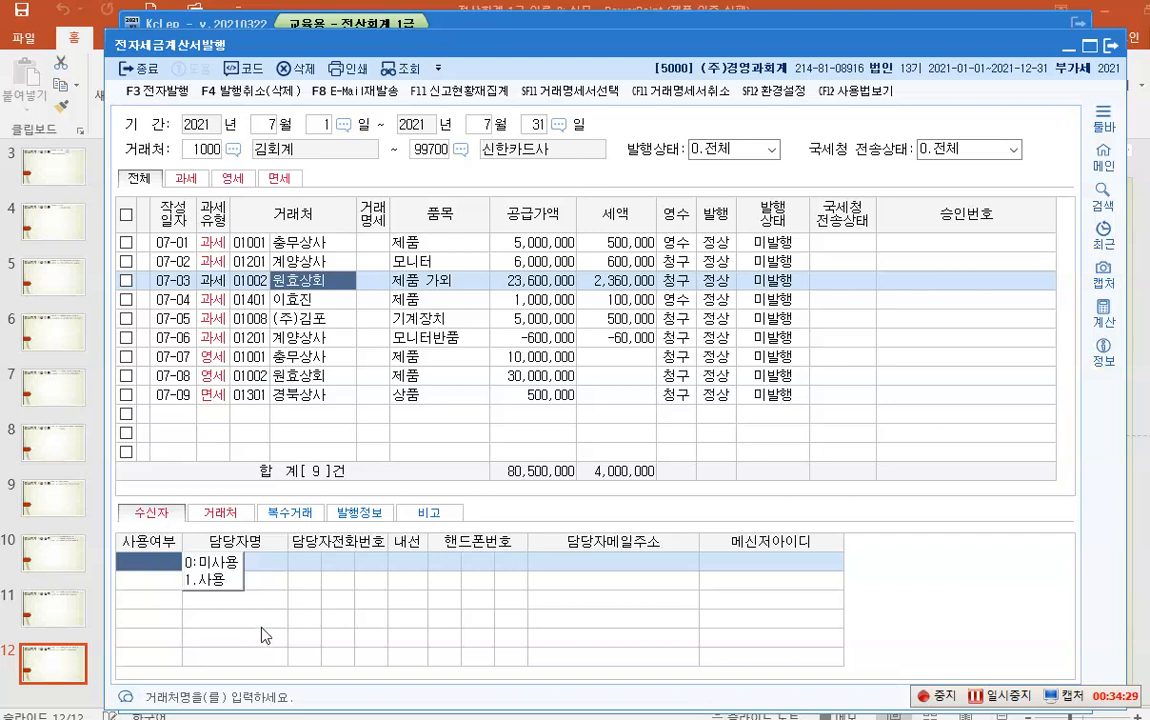
left_click(213, 582)
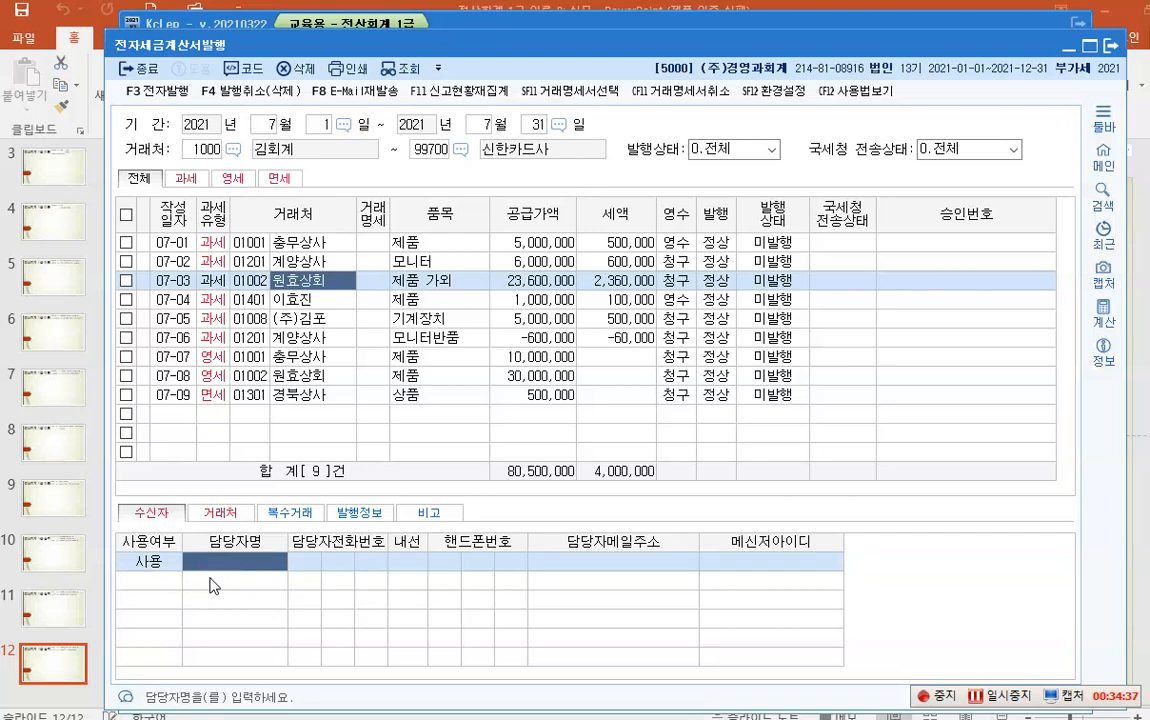
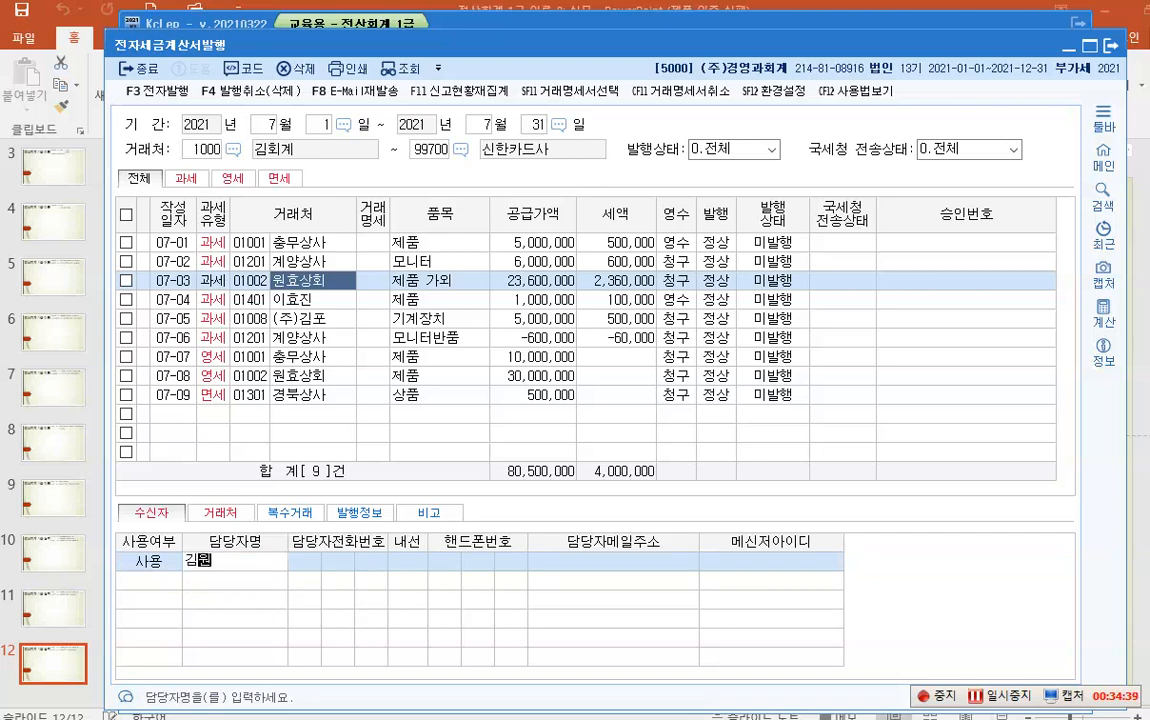
key("Return")
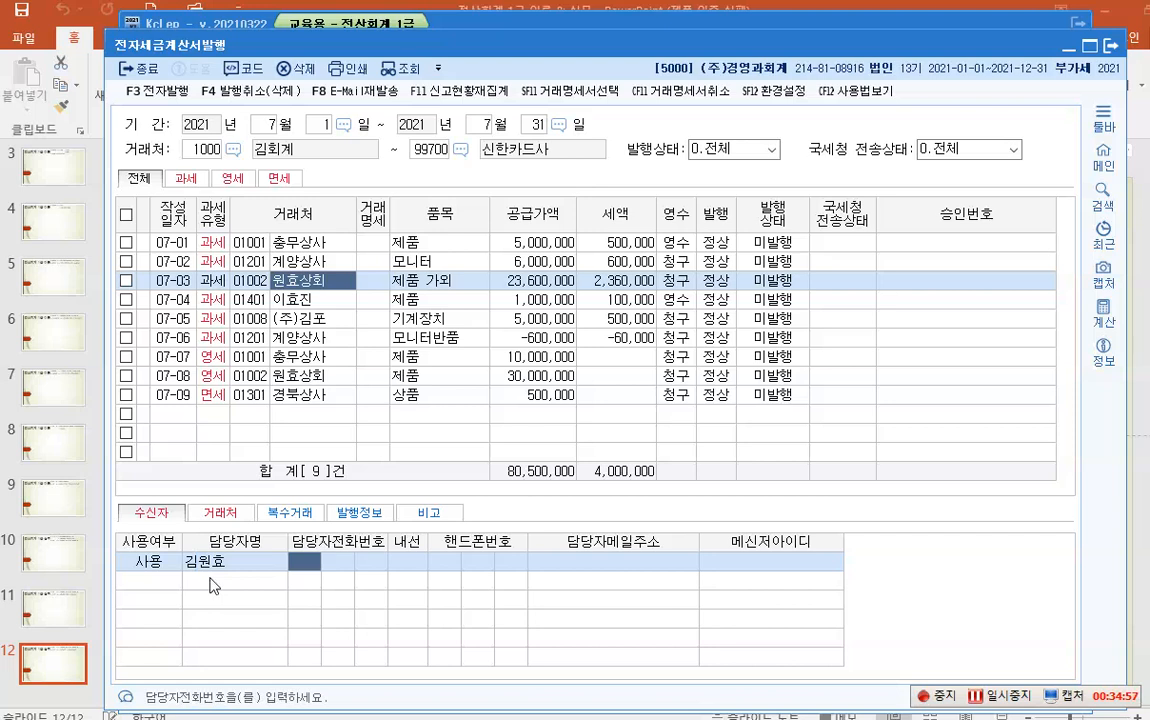
left_click(601, 563)
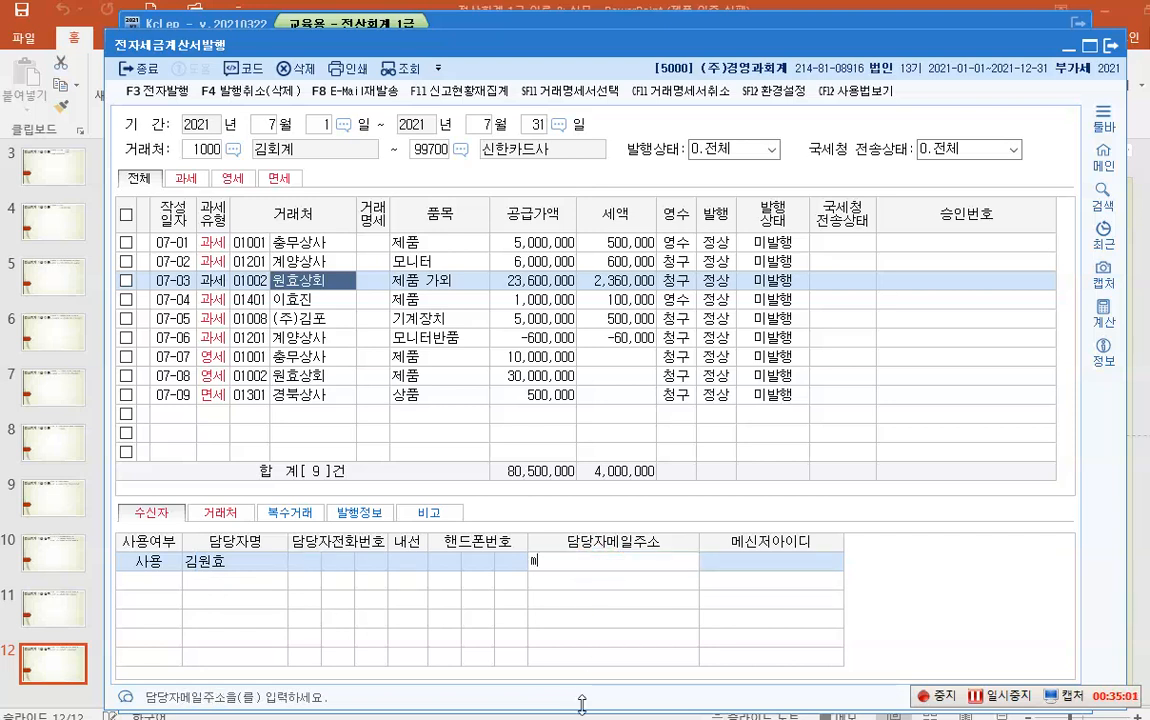
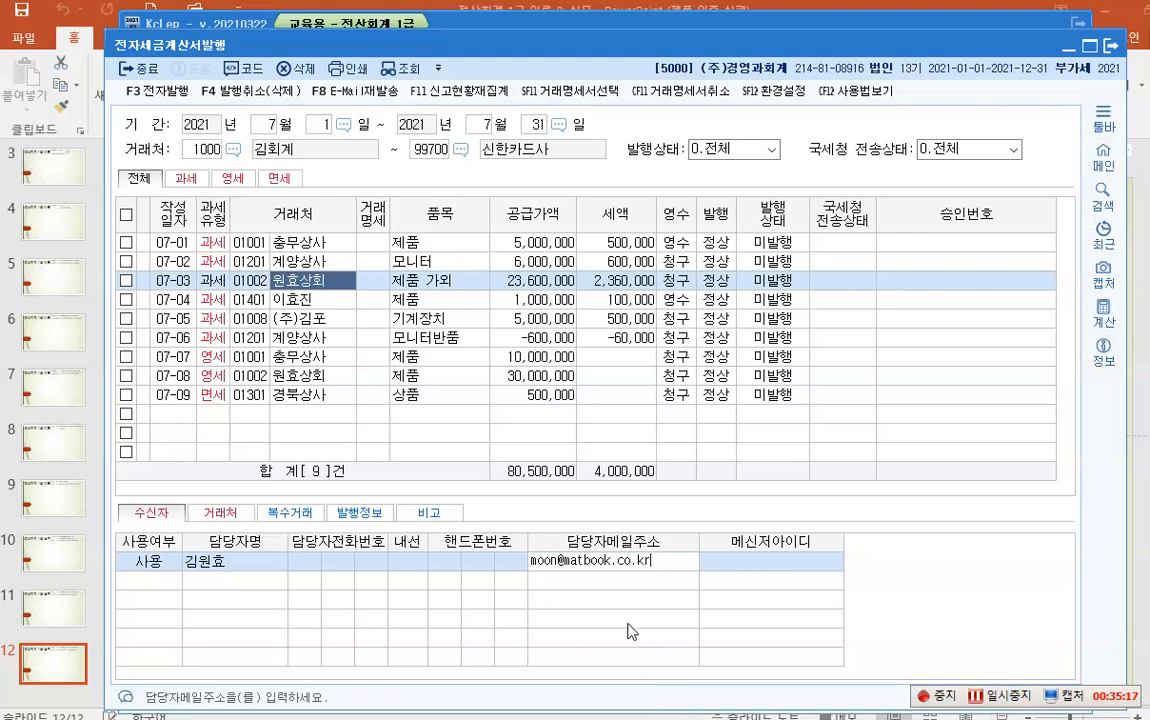
left_click(423, 307)
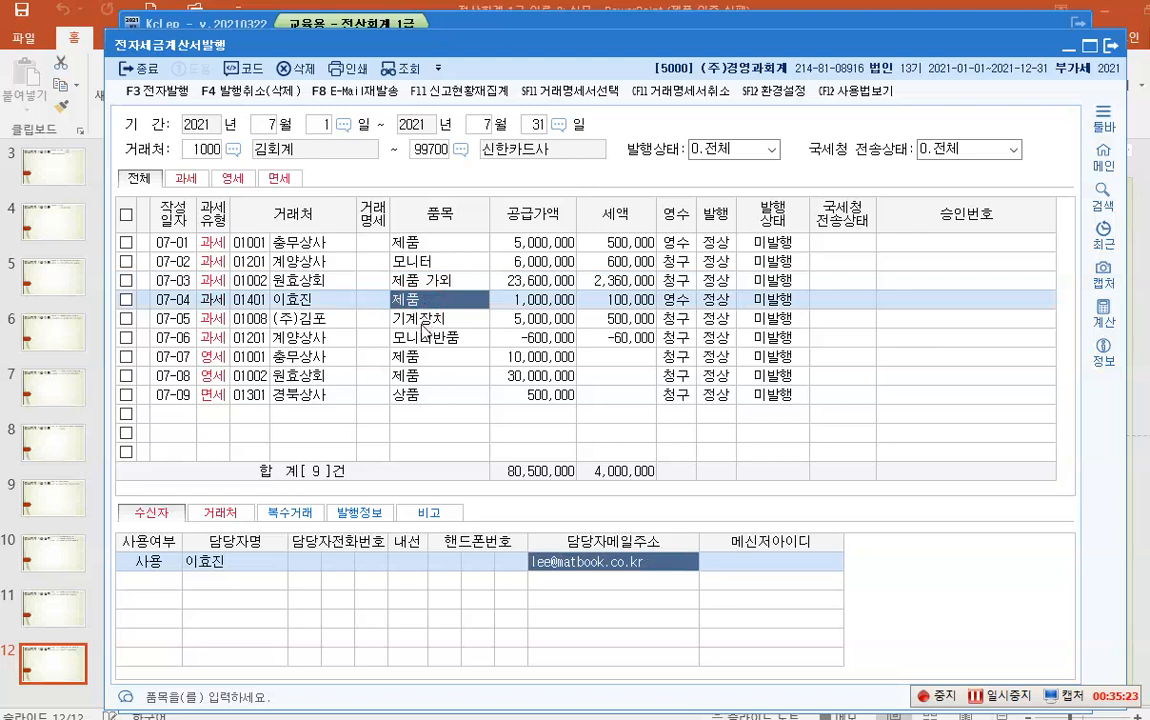
left_click(421, 320)
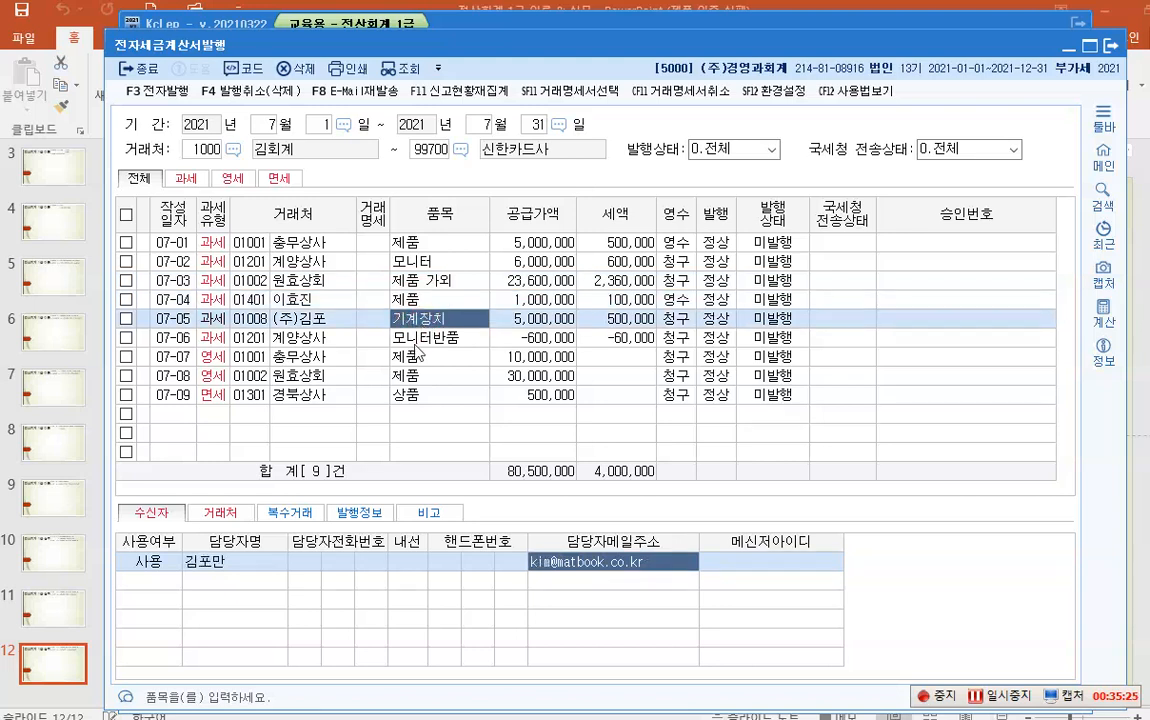
left_click(417, 341)
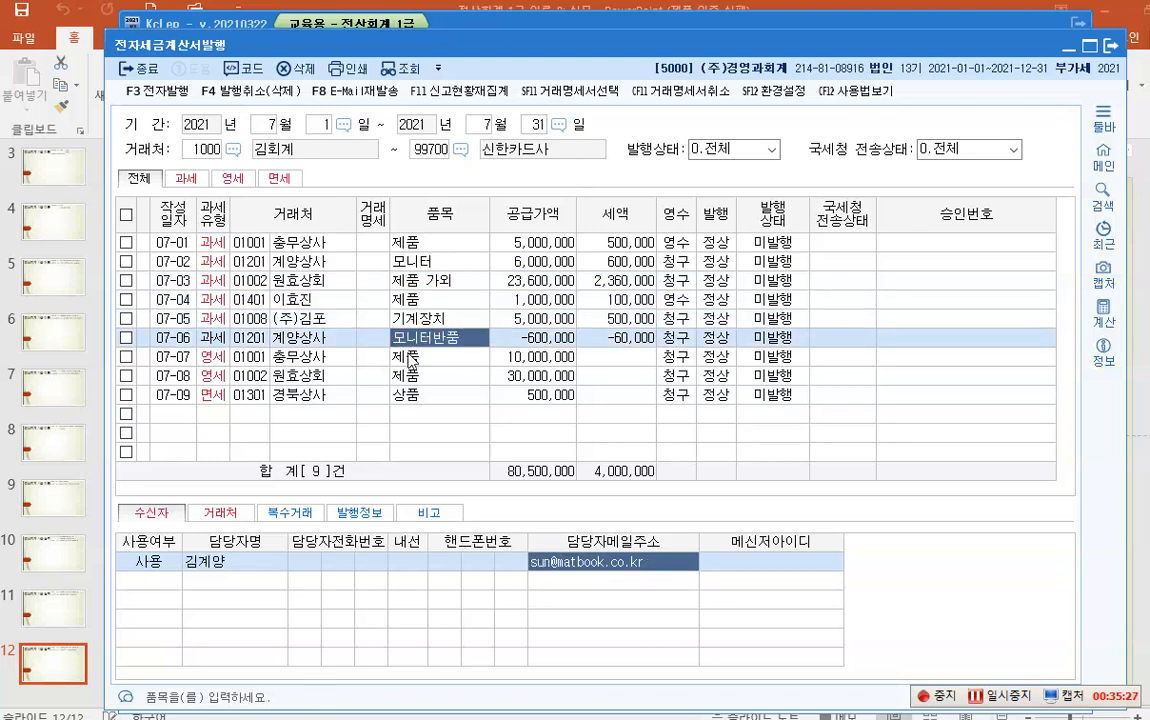
left_click(407, 356)
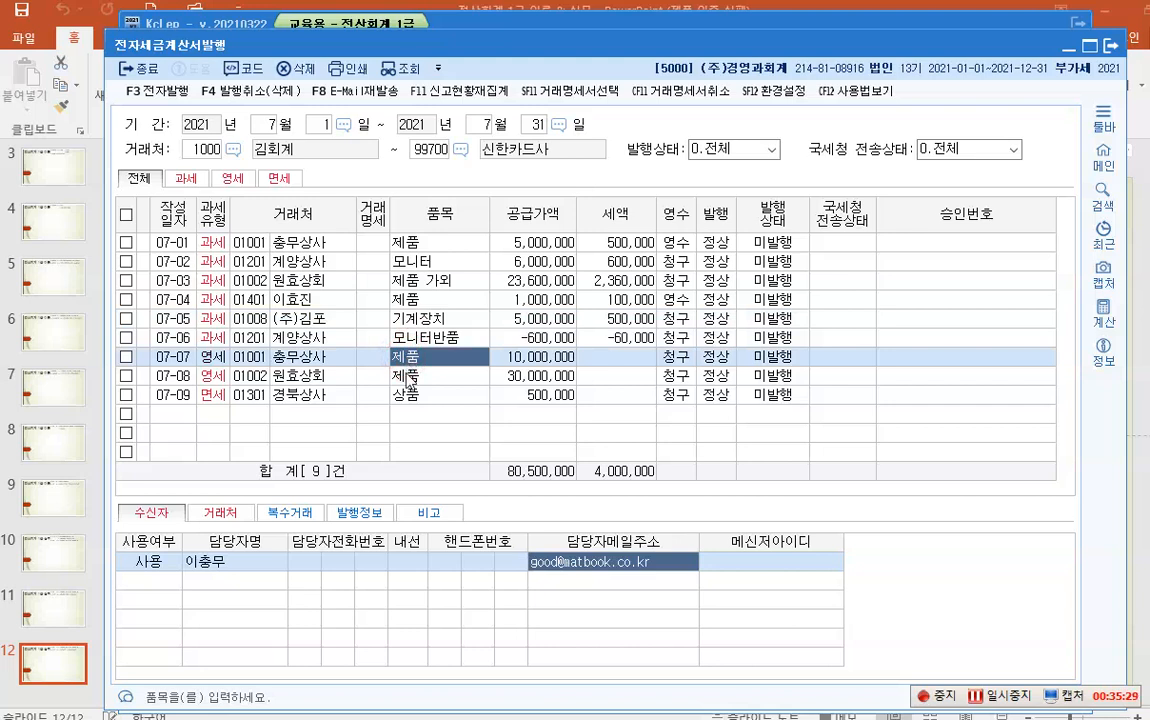
left_click(398, 375)
left_click(413, 396)
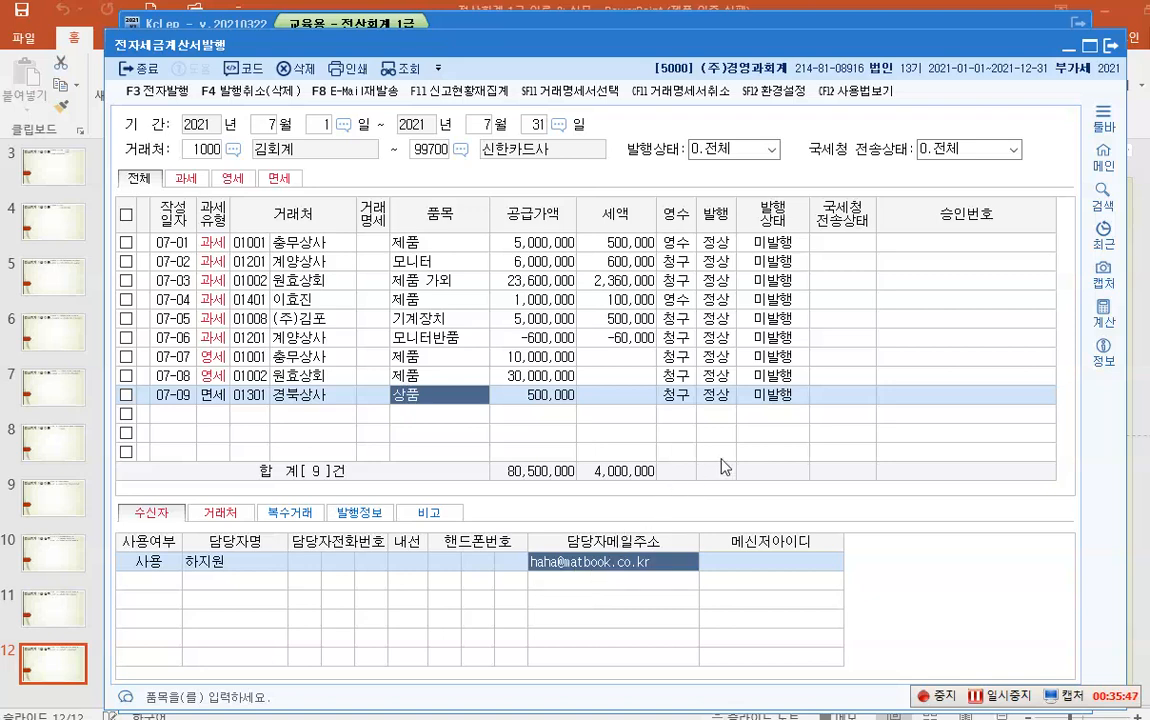
mouse_move(1146, 401)
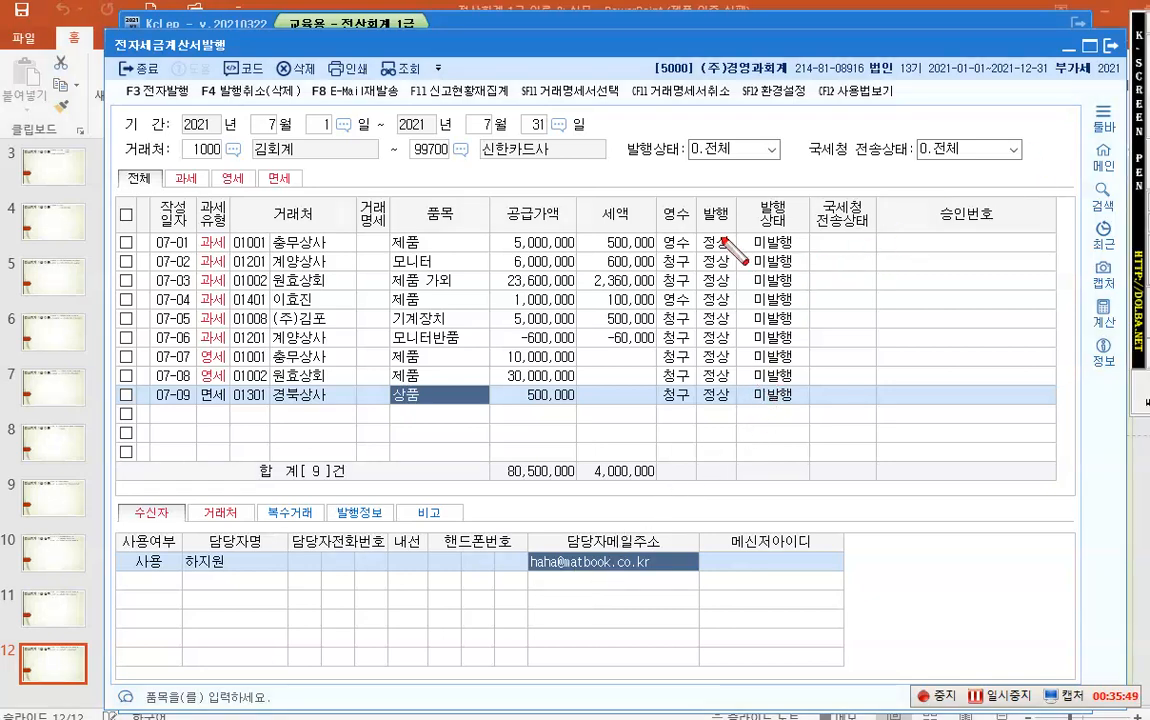
- Point out the issue-status and NTS columns, then tick all nine July invoices
mouse_move(736, 194)
left_mouse_down()
mouse_move(752, 215)
mouse_move(770, 385)
mouse_move(805, 410)
left_mouse_up()
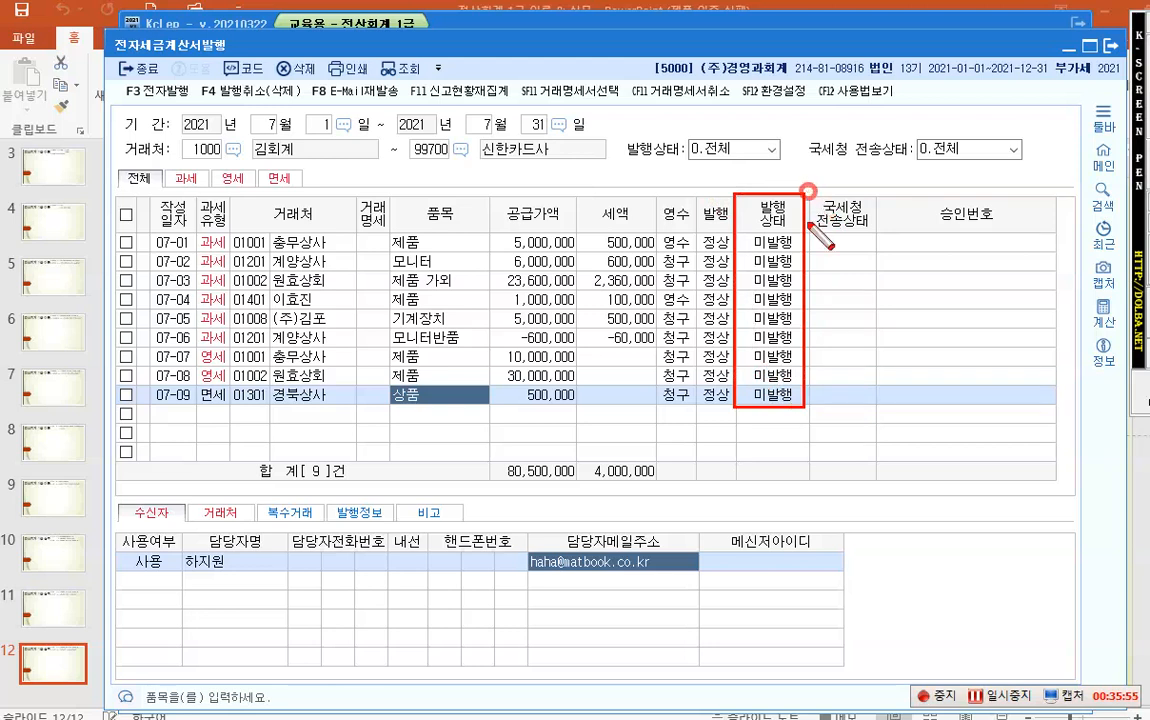
mouse_move(808, 190)
left_mouse_down()
mouse_move(835, 405)
mouse_move(1058, 410)
left_mouse_up()
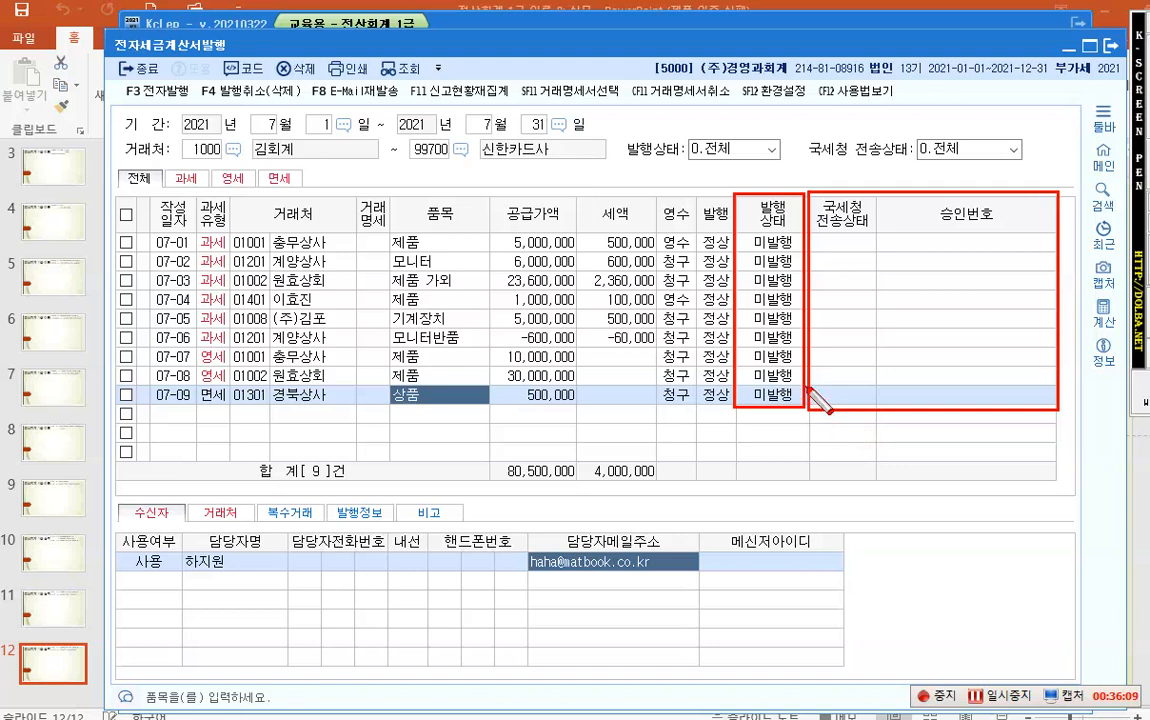
key("Escape")
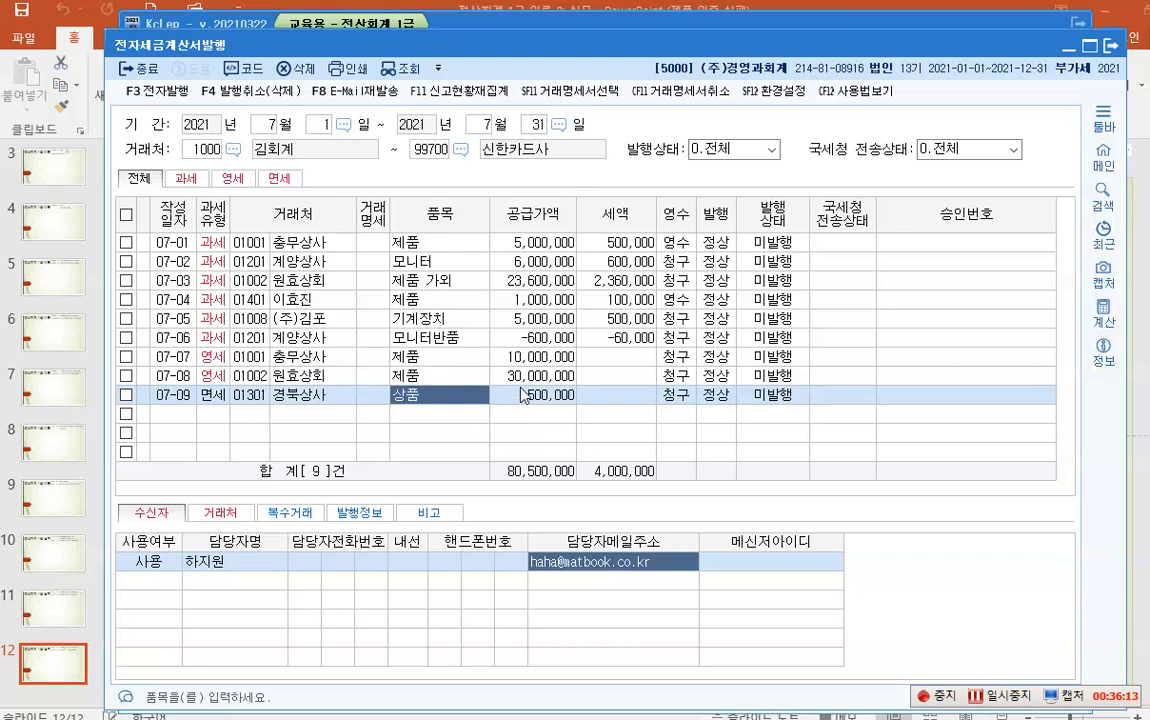
left_click(126, 215)
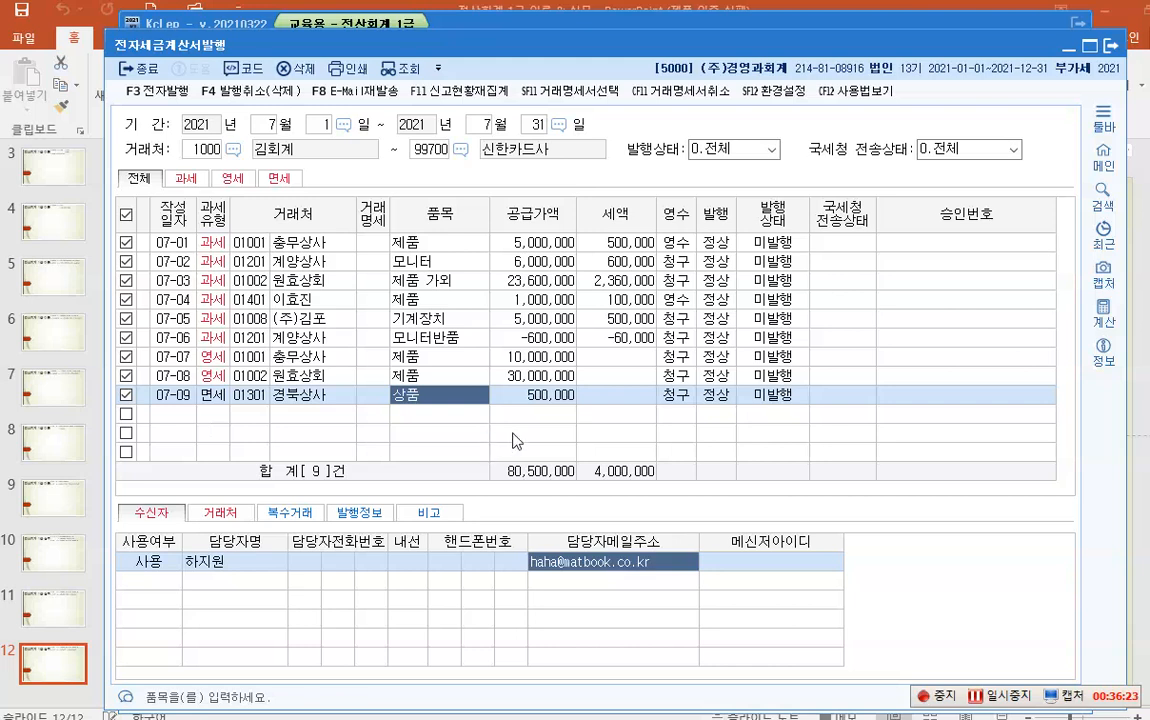
- Start F3 전자발행 for the nine checked July invoices
left_click(150, 94)
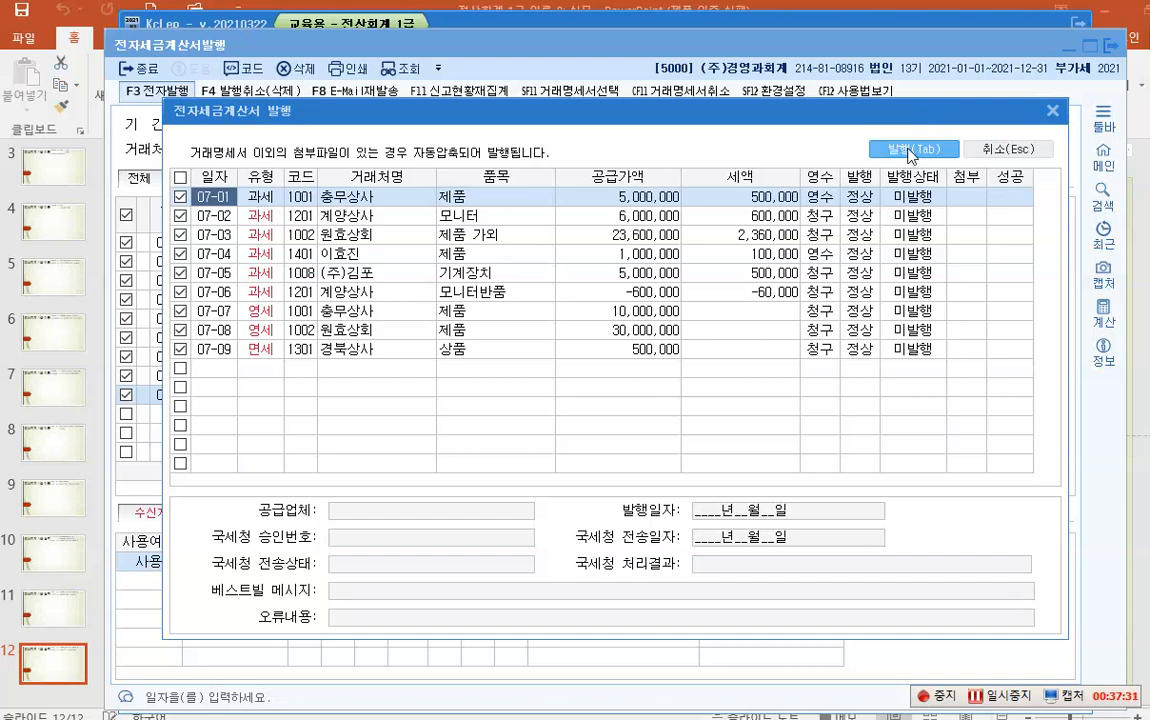
- Issue the nine listed e-tax invoices and answer 예 to the 9-invoice confirmation
left_click(910, 150)
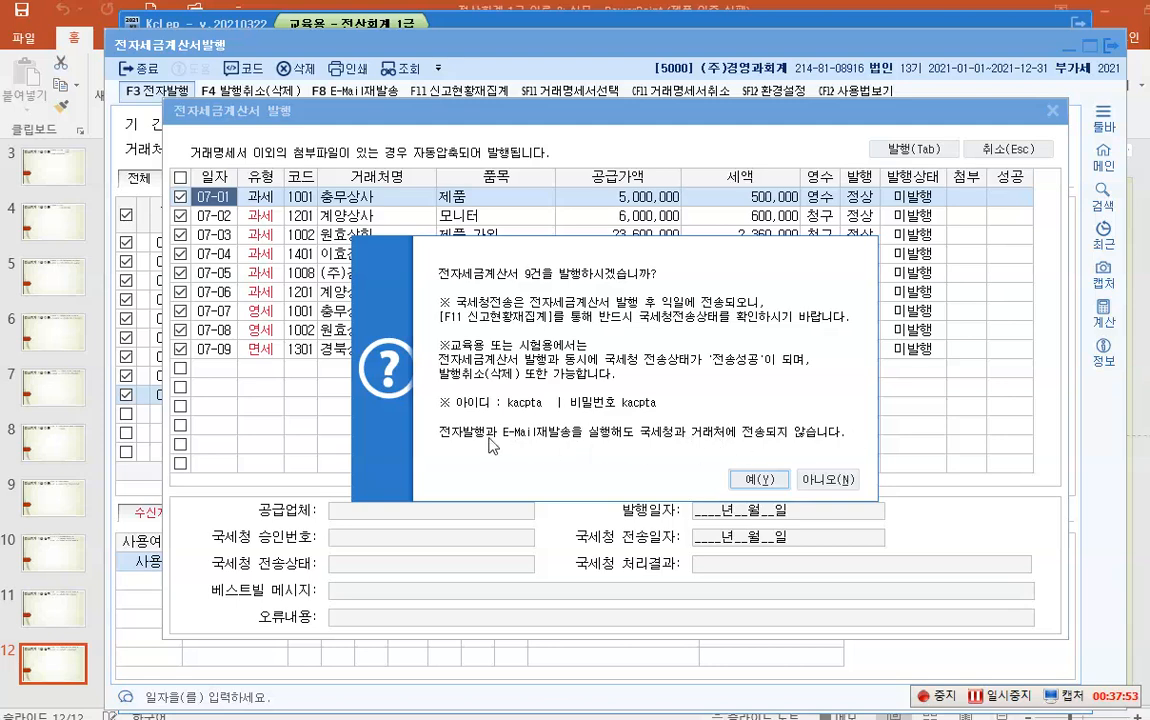
left_click(759, 482)
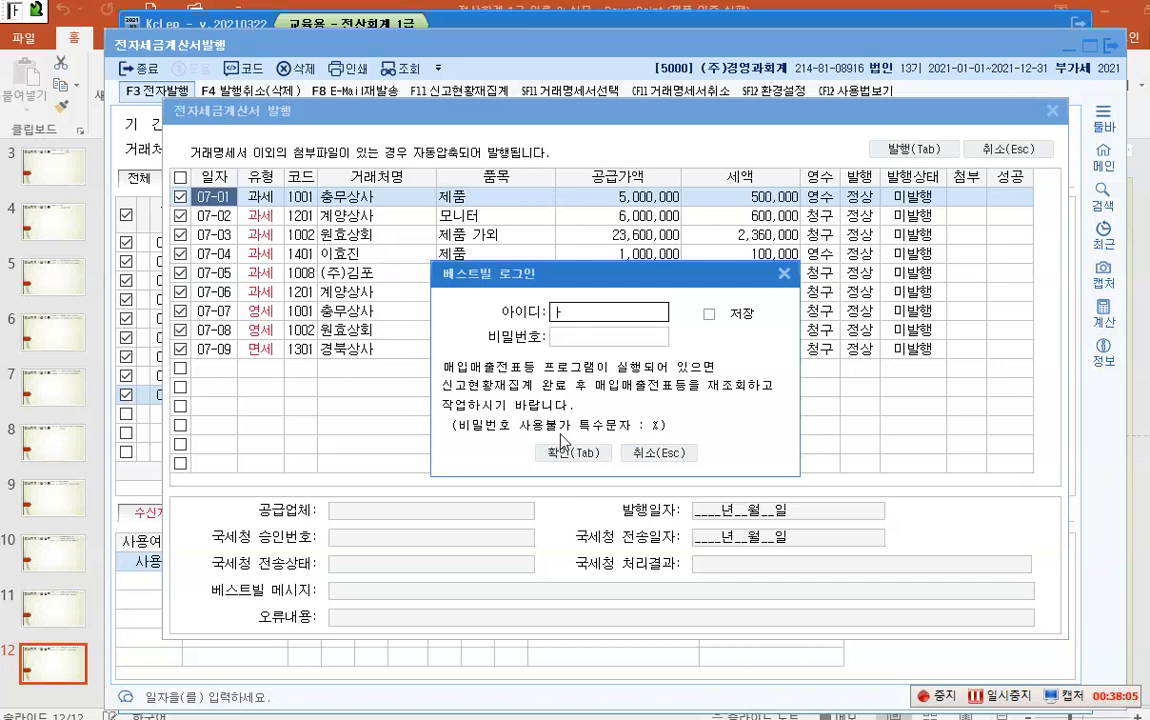
- Enter the Bestbill user ID and account password, and tick 저장 to save the login
type("kac")
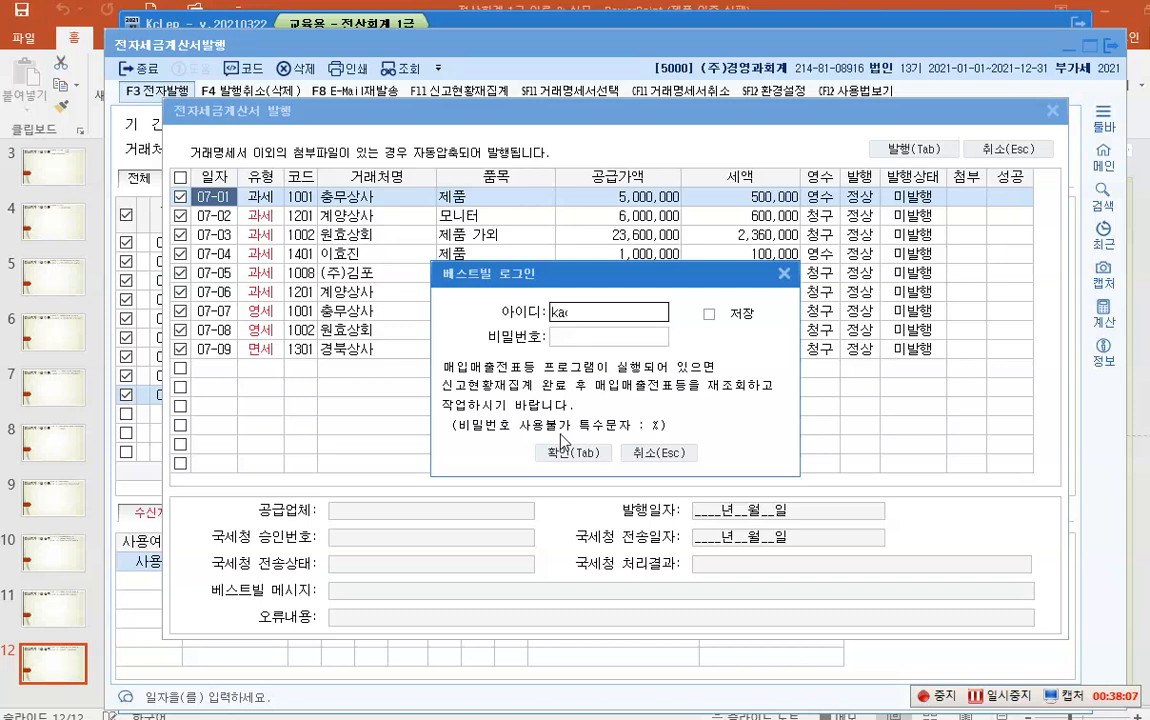
type("pta")
left_click(572, 342)
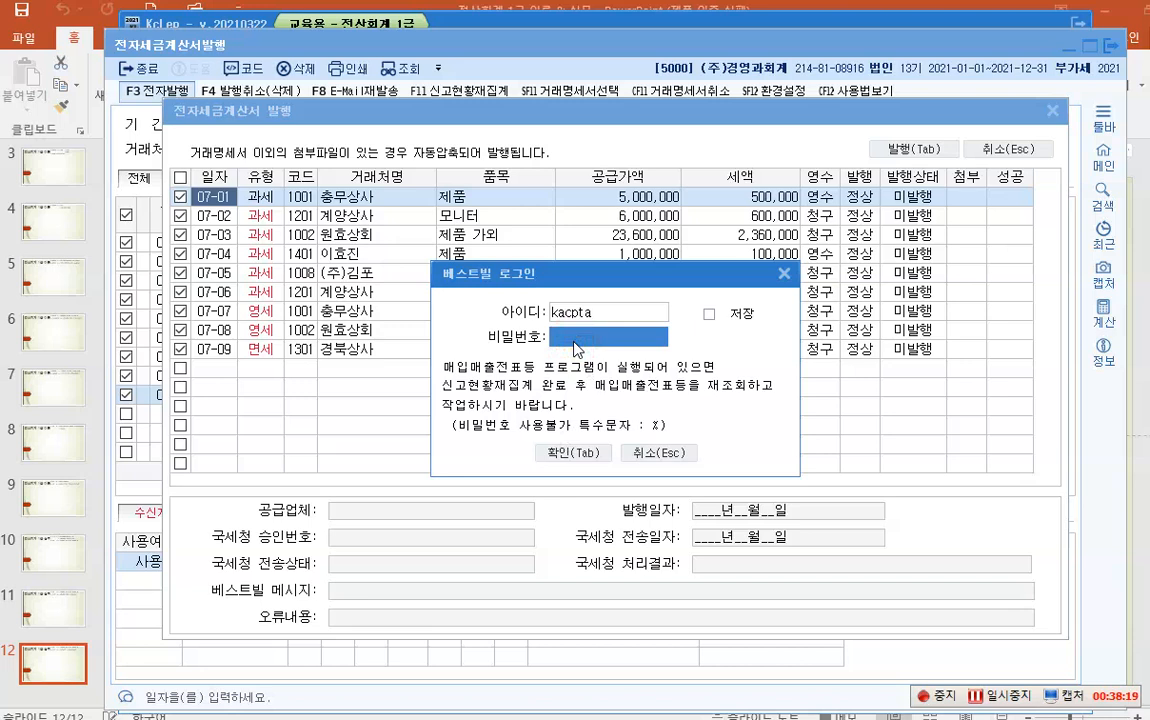
type("***")
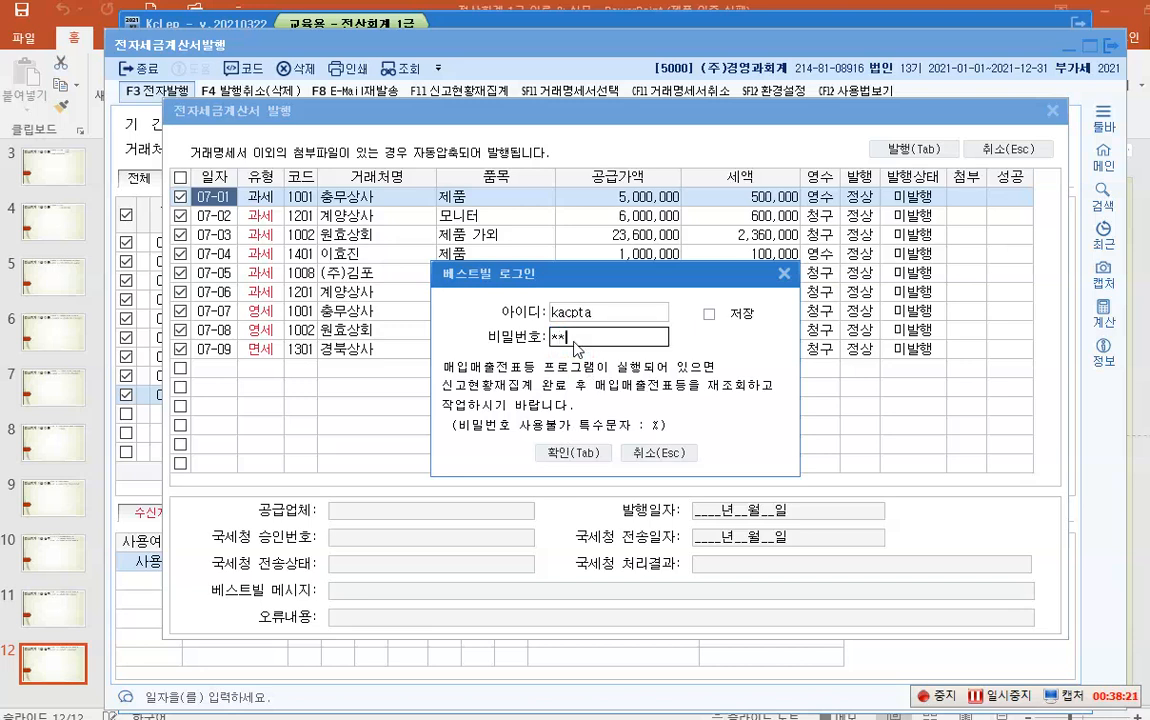
type("***")
left_click(709, 314)
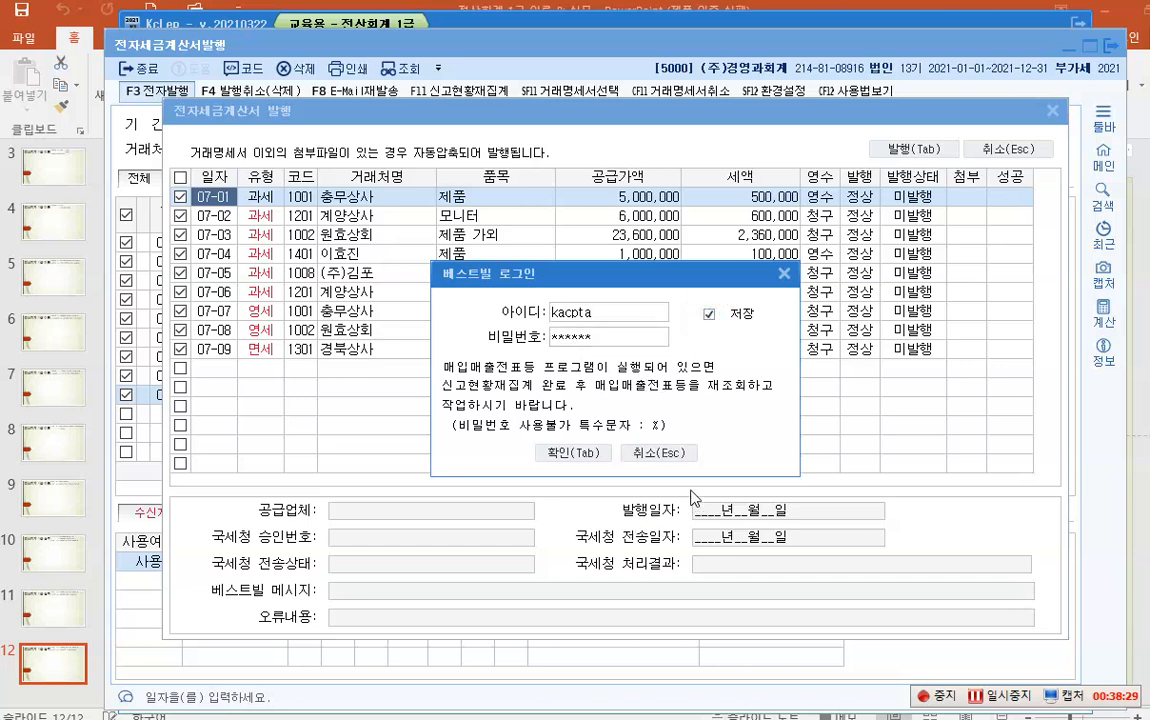
- Submit the Bestbill login and authorize NTS transmission with the certificate
left_click(572, 453)
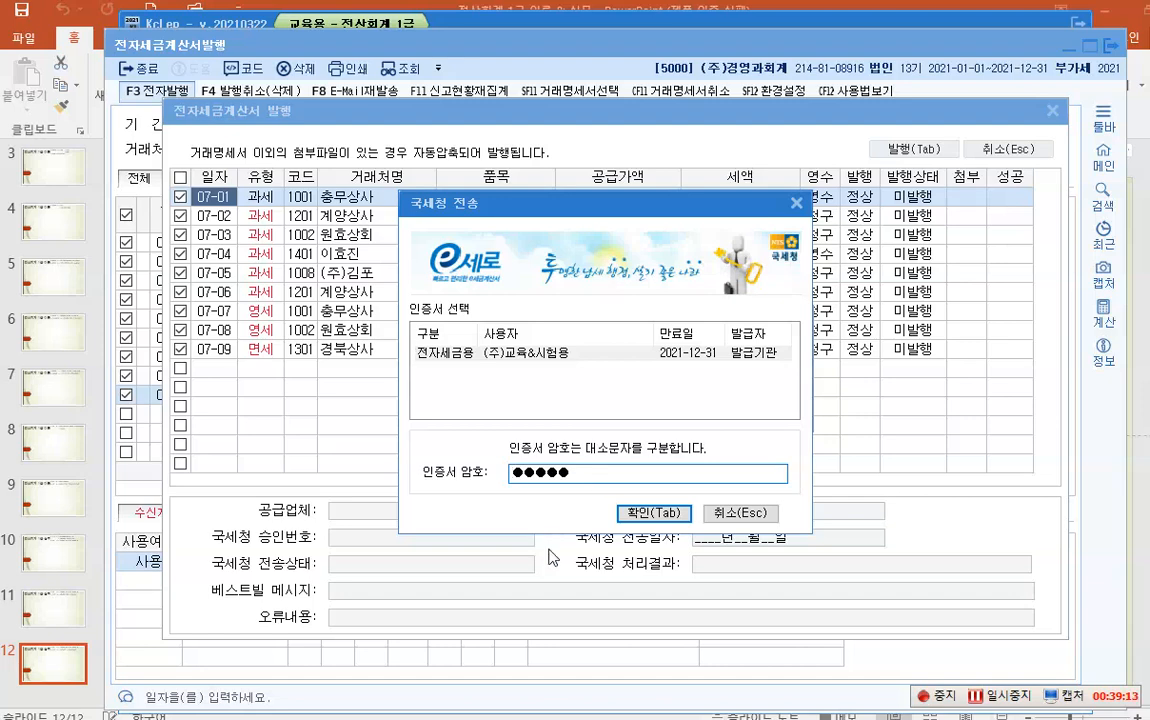
left_click(655, 514)
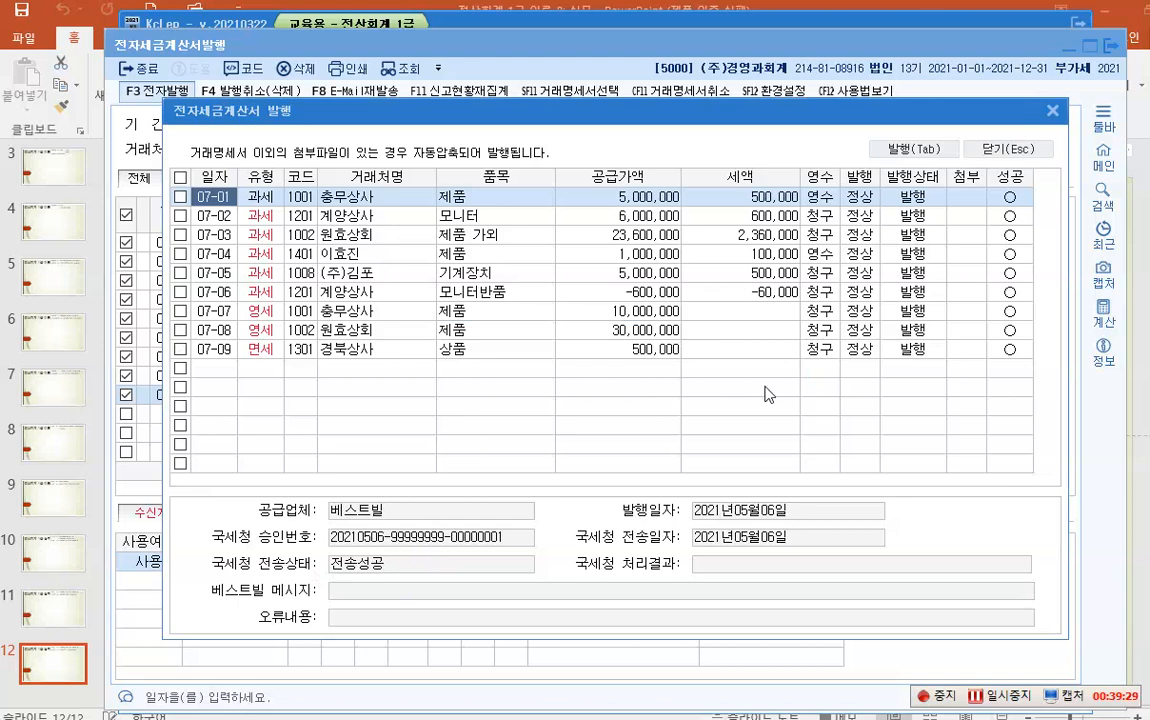
- Review the 발행 status and 성공 marks for all nine issued invoices
key("F9")
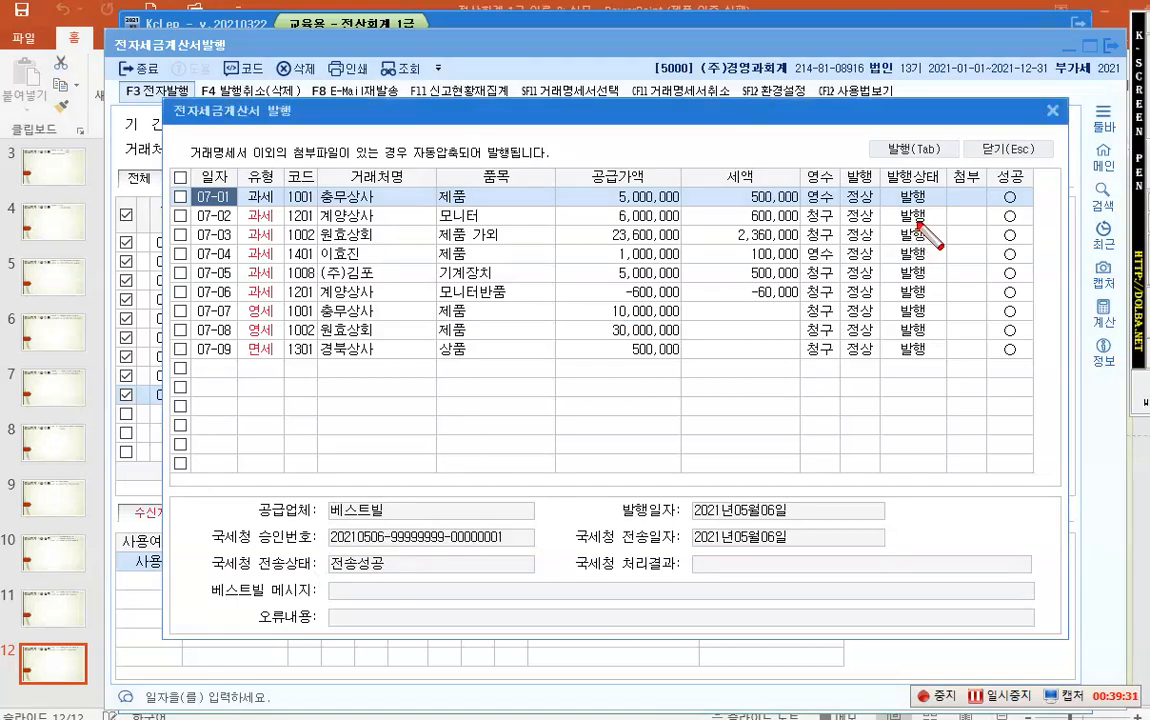
left_click_drag(882, 165, 1036, 366)
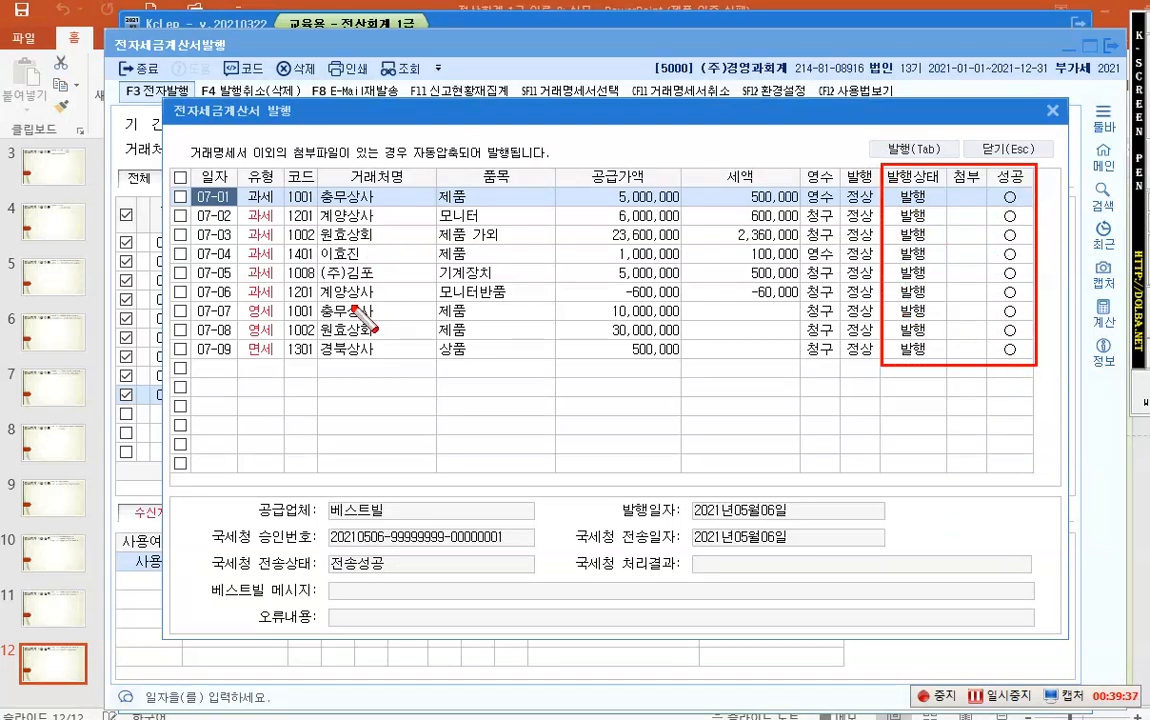
left_click(181, 489)
left_click_drag(199, 553, 838, 635)
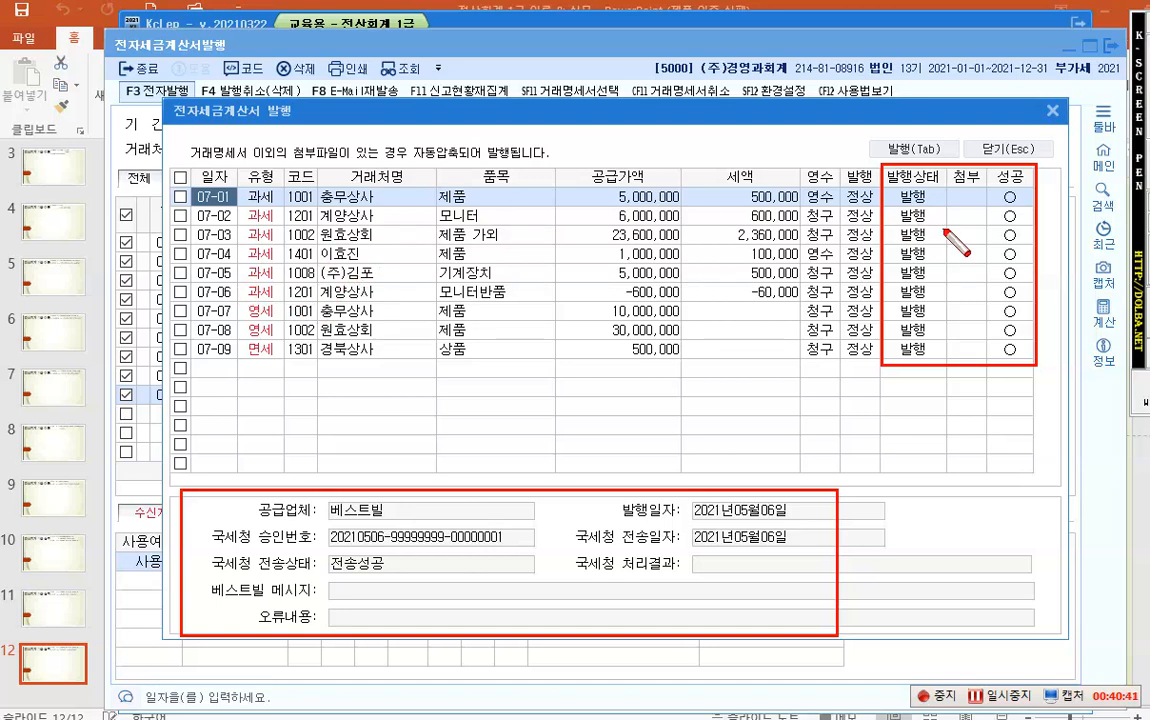
- Close the issuing results and e-tax invoice screen, then open 매입매출전표입력
left_click(1008, 149)
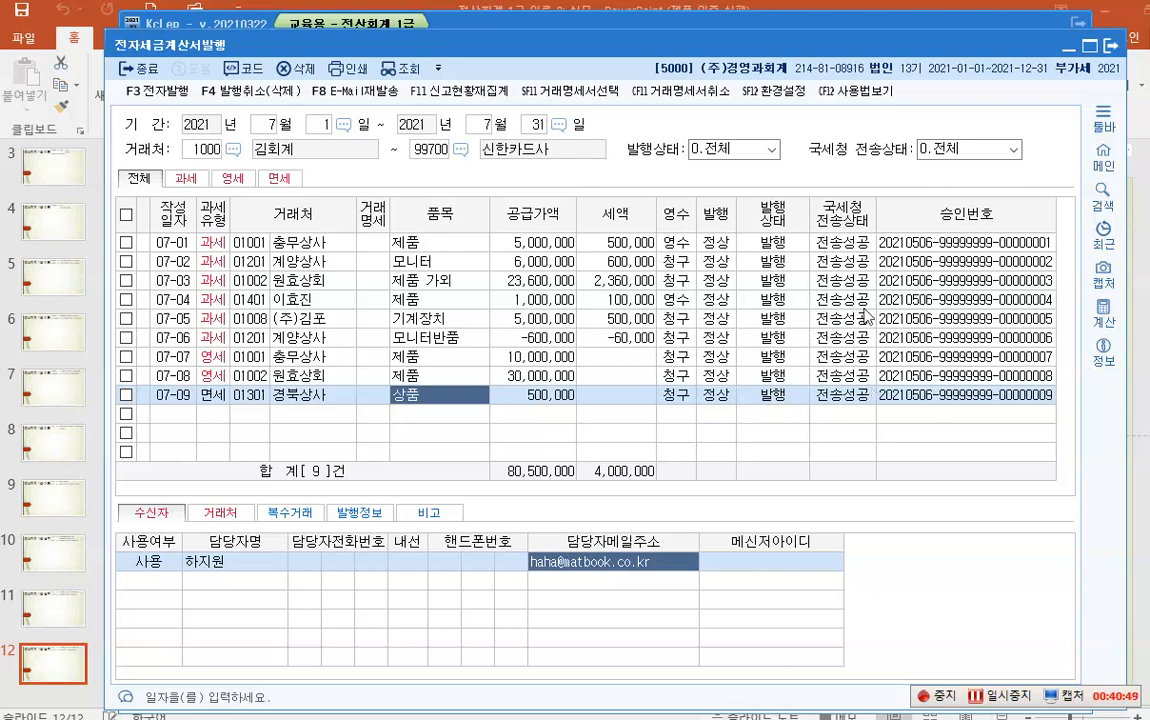
left_click(1108, 45)
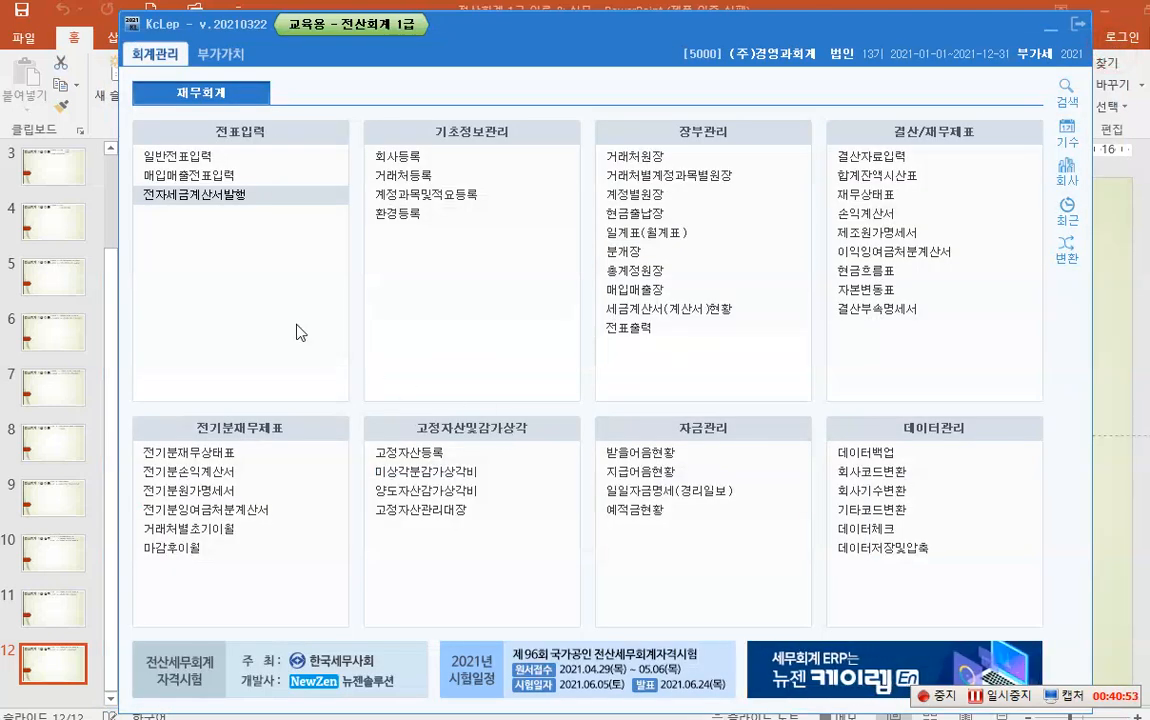
left_click(212, 176)
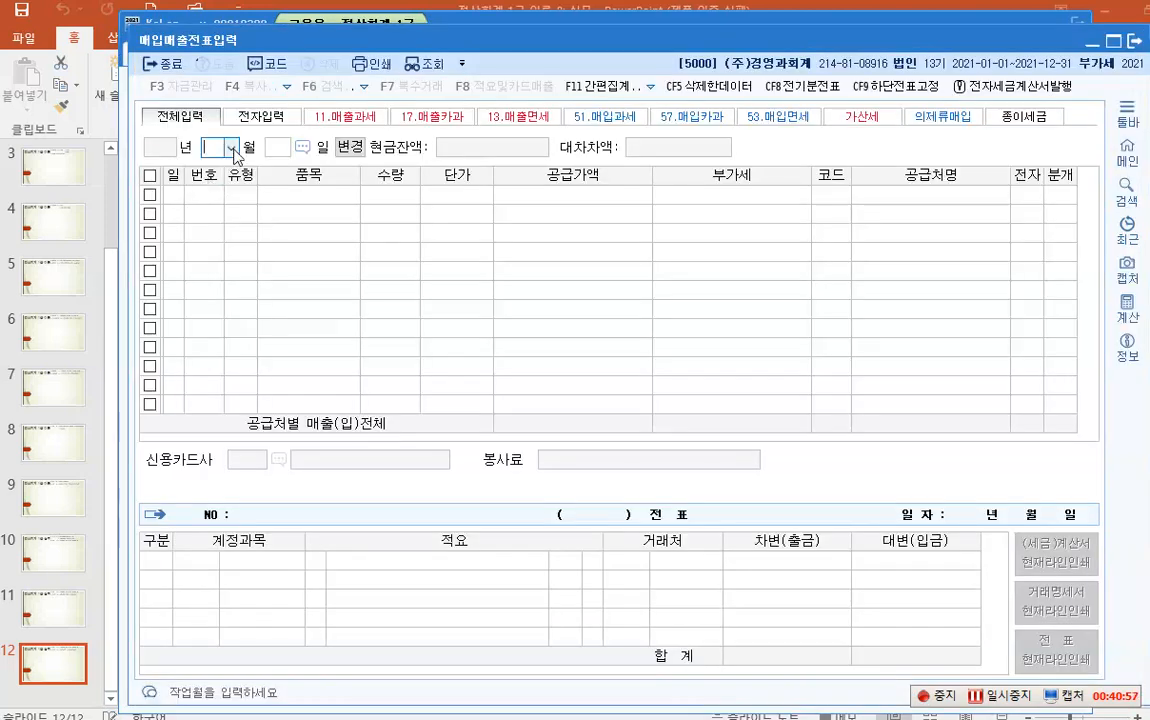
- Load the July 2021 sales/purchase vouchers and scroll to the top
left_click(231, 147)
left_click(222, 248)
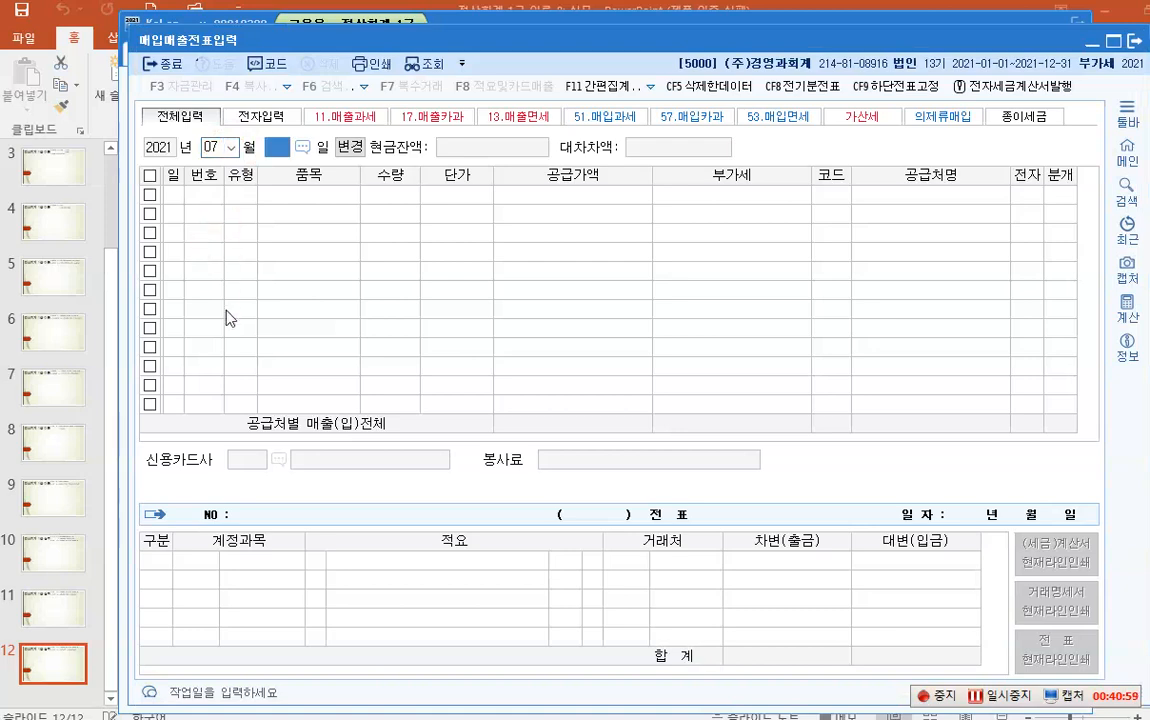
key("Return")
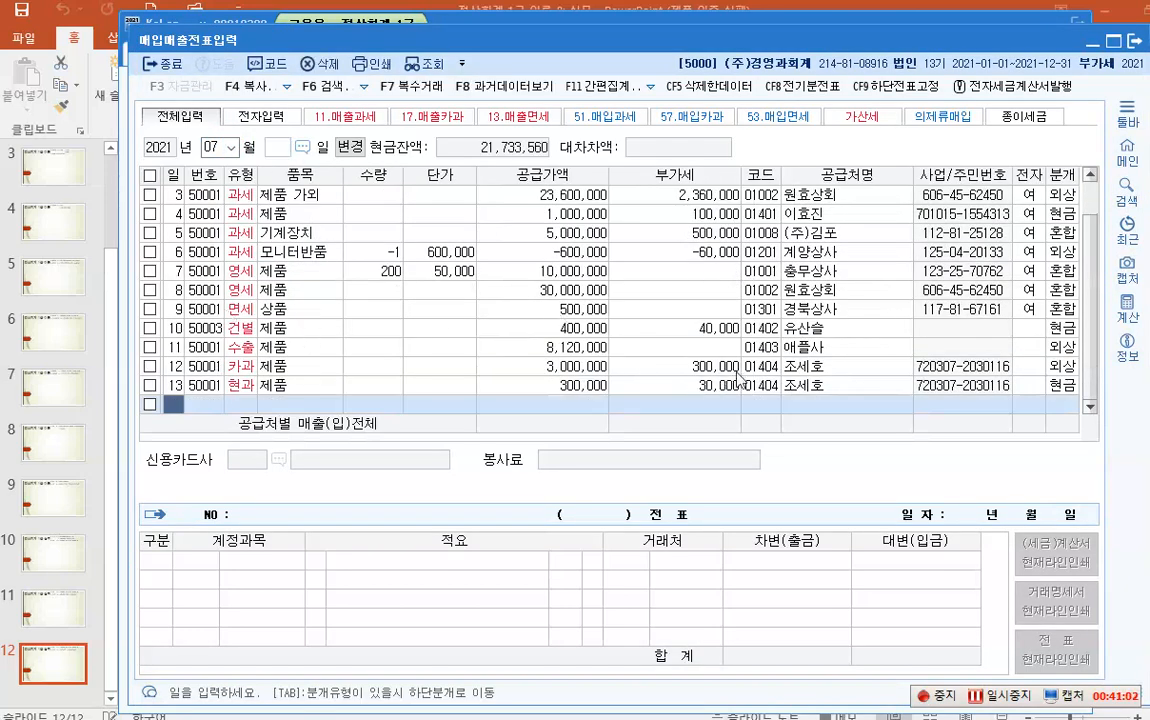
scroll(1025, 317, "up", 1)
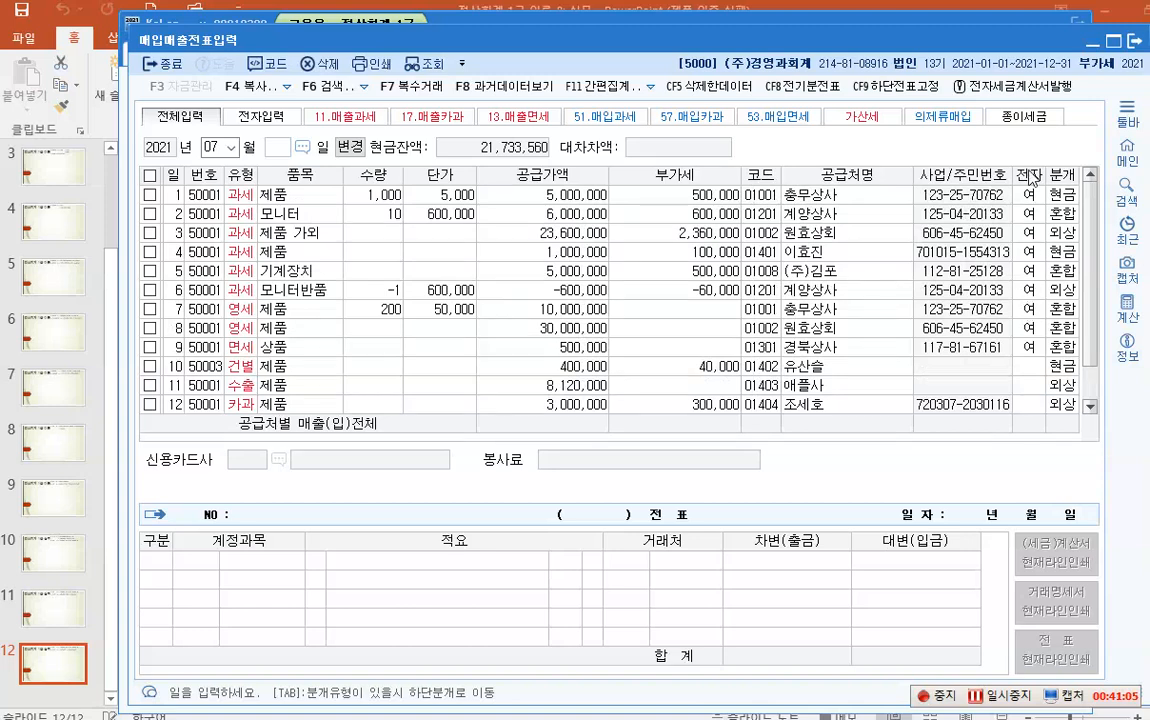
- Point out the 전자 column showing 여 for the nine invoiced vouchers
key("F2")
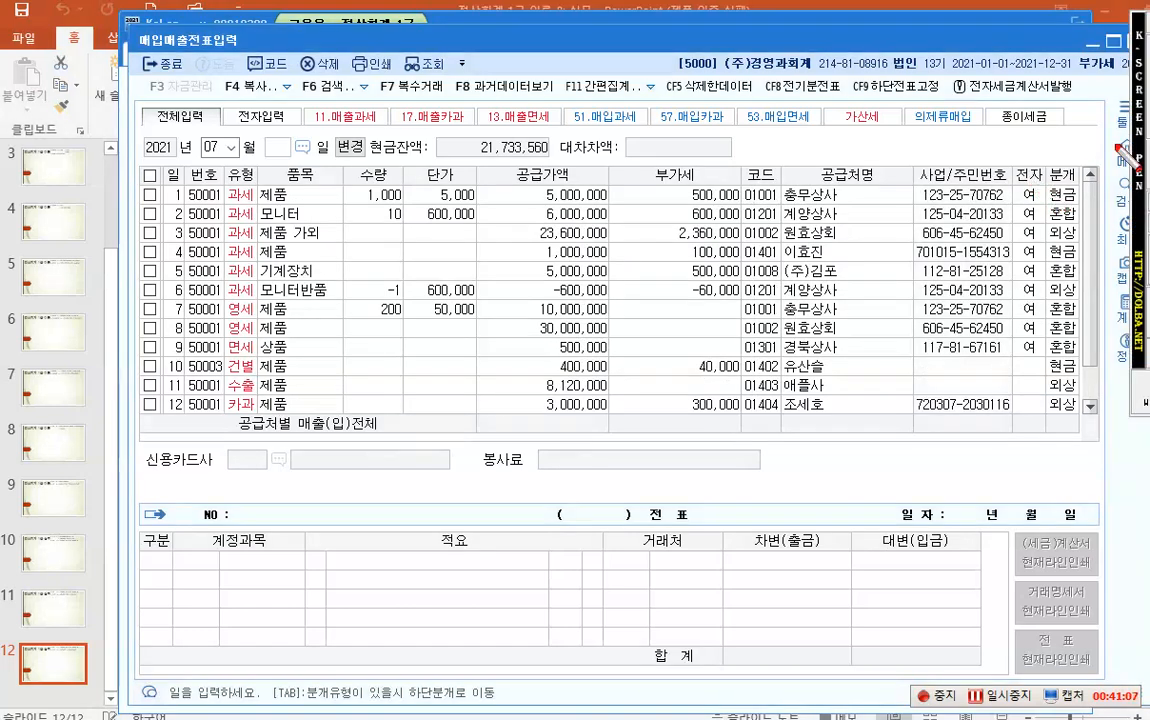
left_click_drag(1015, 158, 1046, 367)
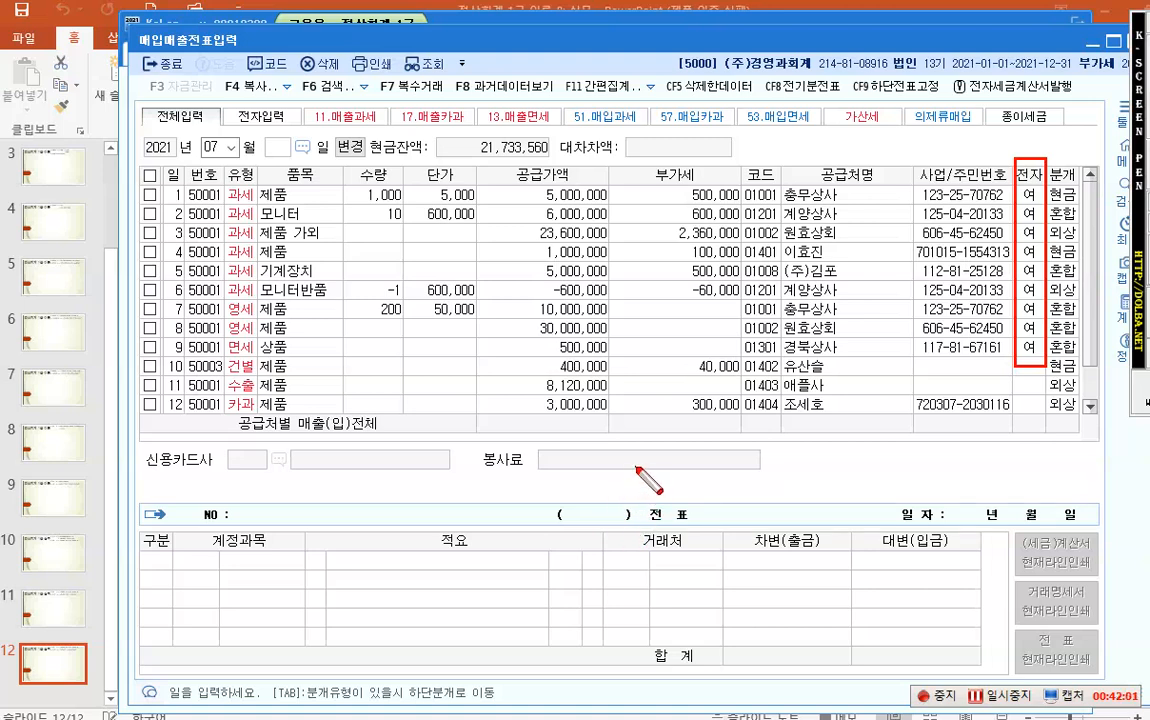
key("Escape")
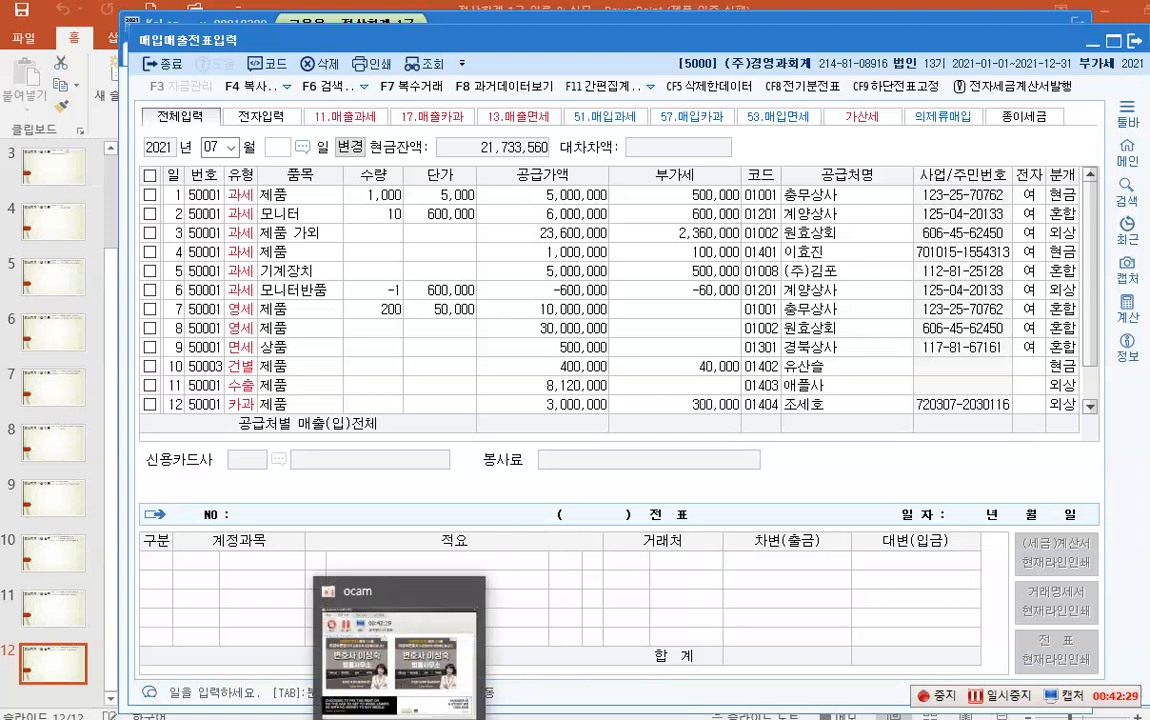
left_click(400, 715)
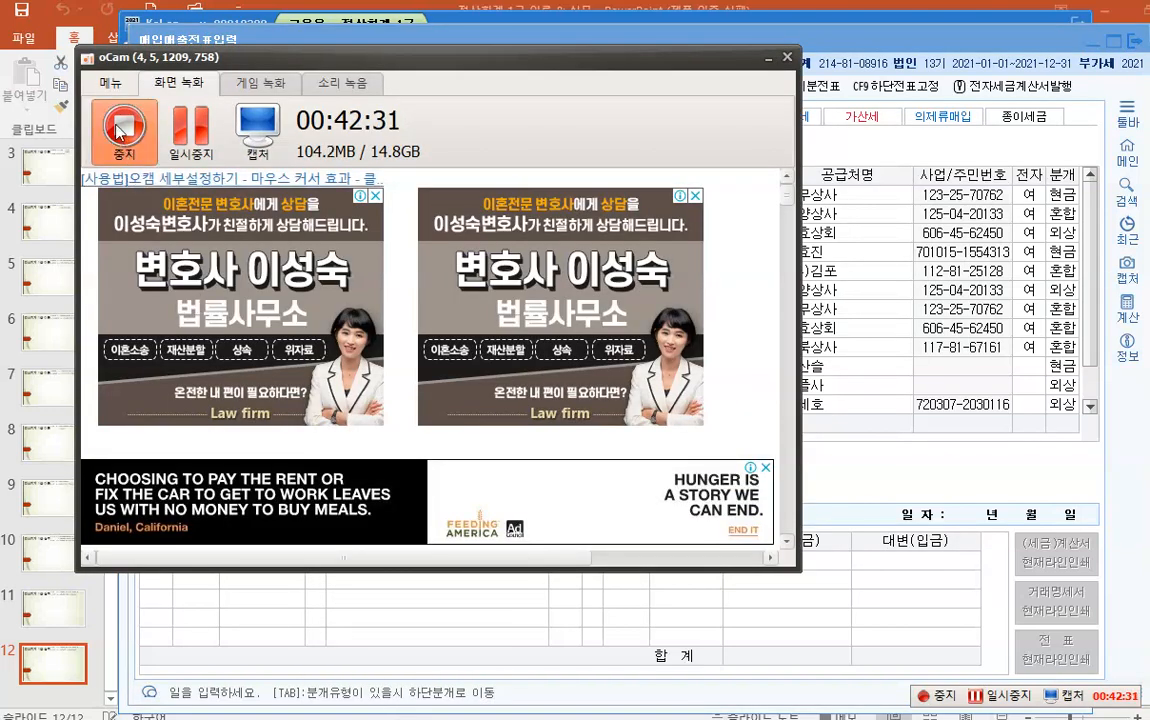